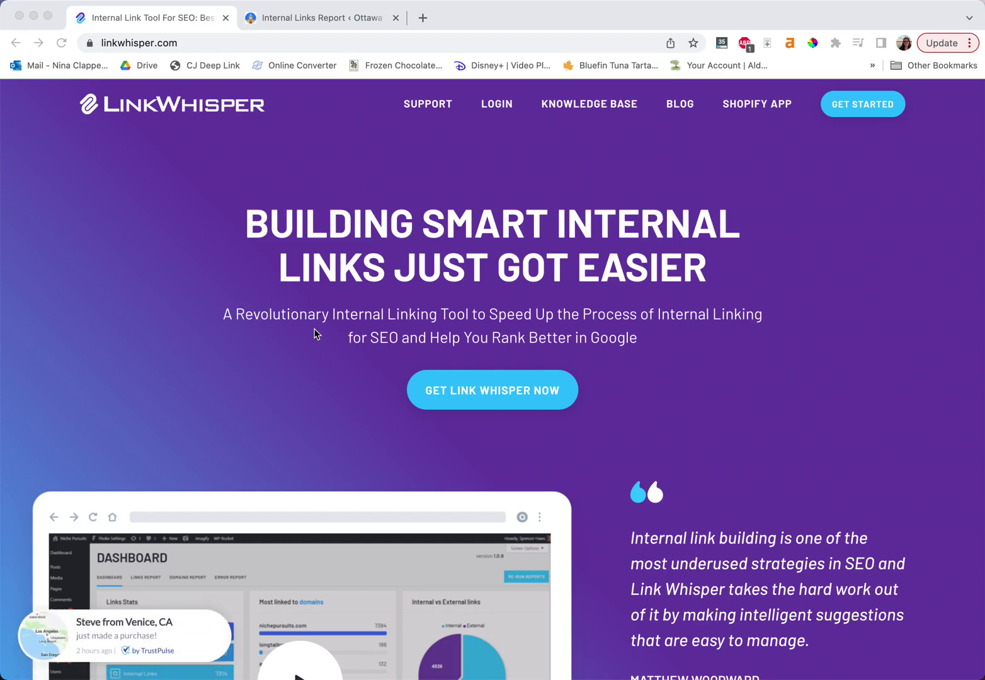
Step: Switch to the Internal Links Report tab to show the Link Whisper dashboard
left_click(298, 25)
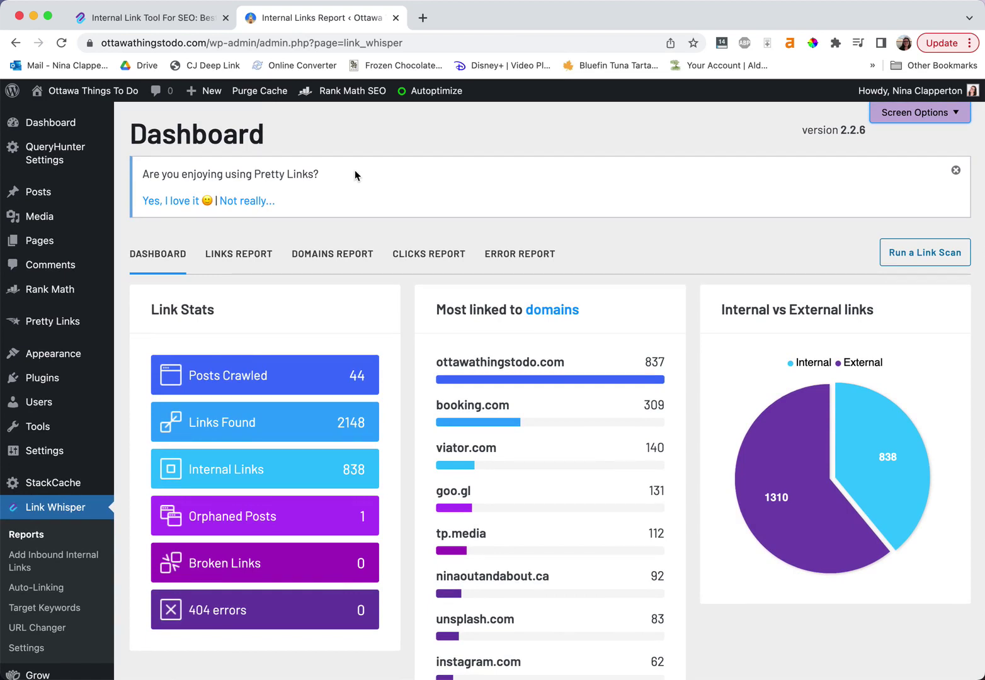
Step: Go to Link Whisper's Auto-Linking page
left_click(55, 590)
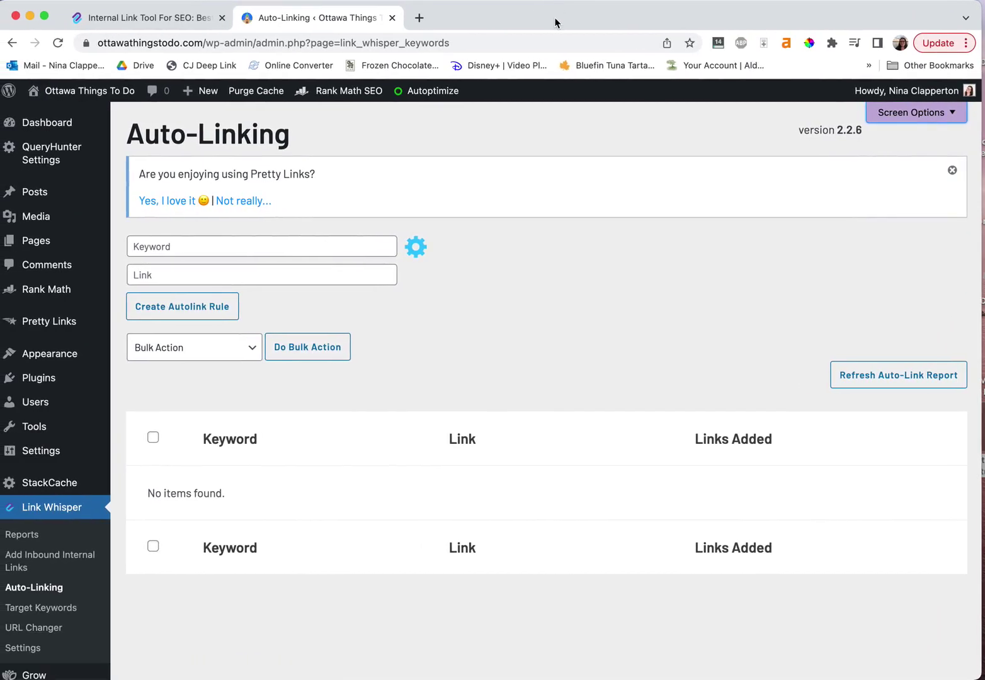
left_click(359, 278)
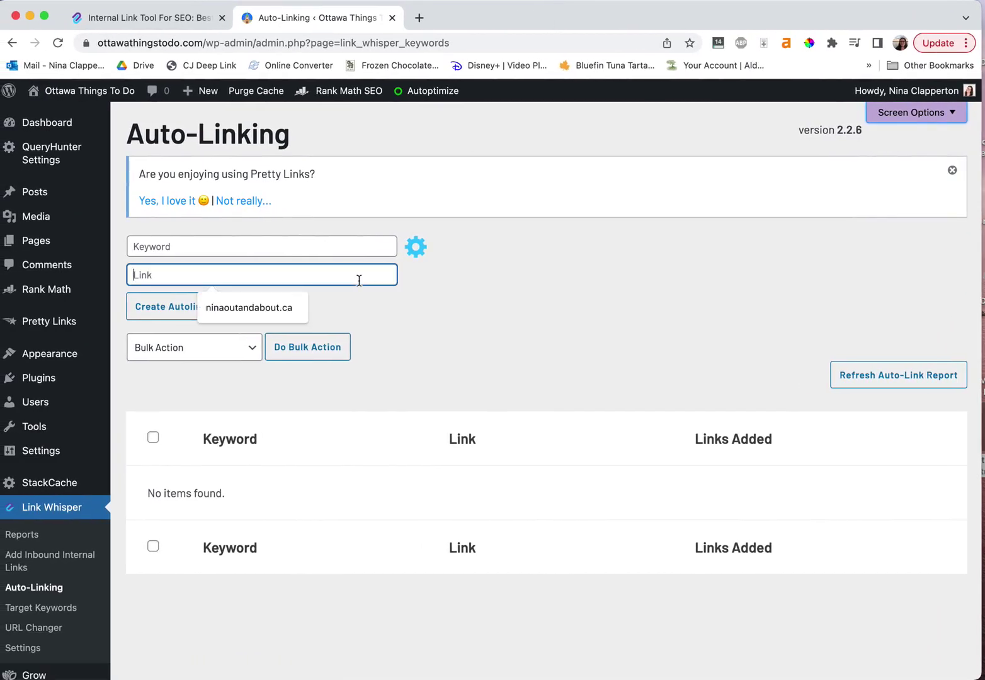
left_click(460, 286)
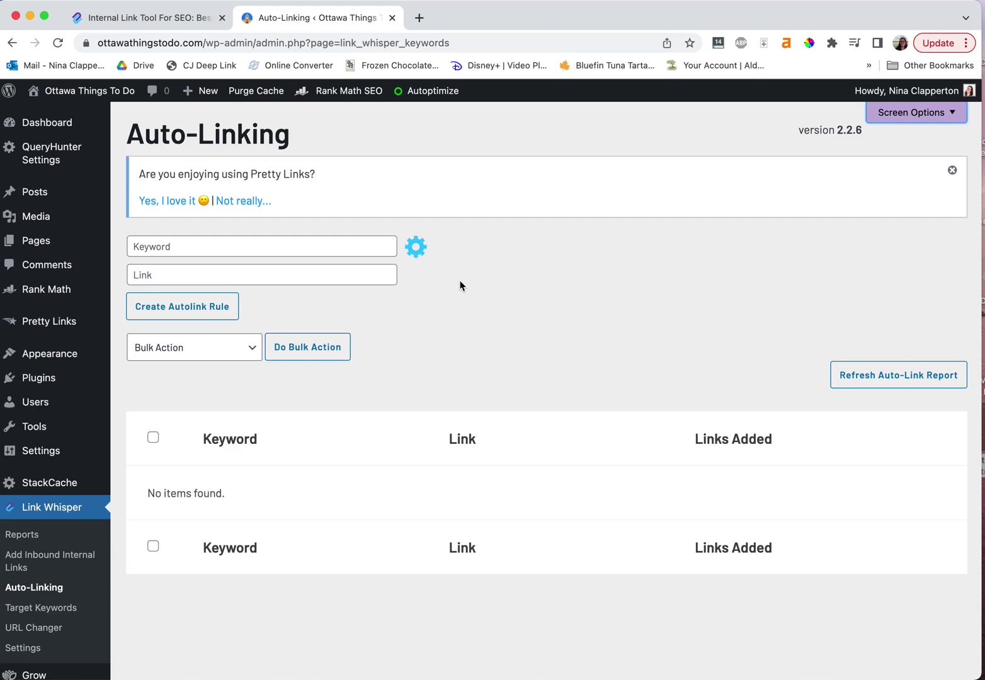
Step: Enter keyword 'SEO Roadmap' with the thrivecart seo-roadmap checkout URL as its link, fixing the typo
left_click(365, 252)
type("SEO Roadmap")
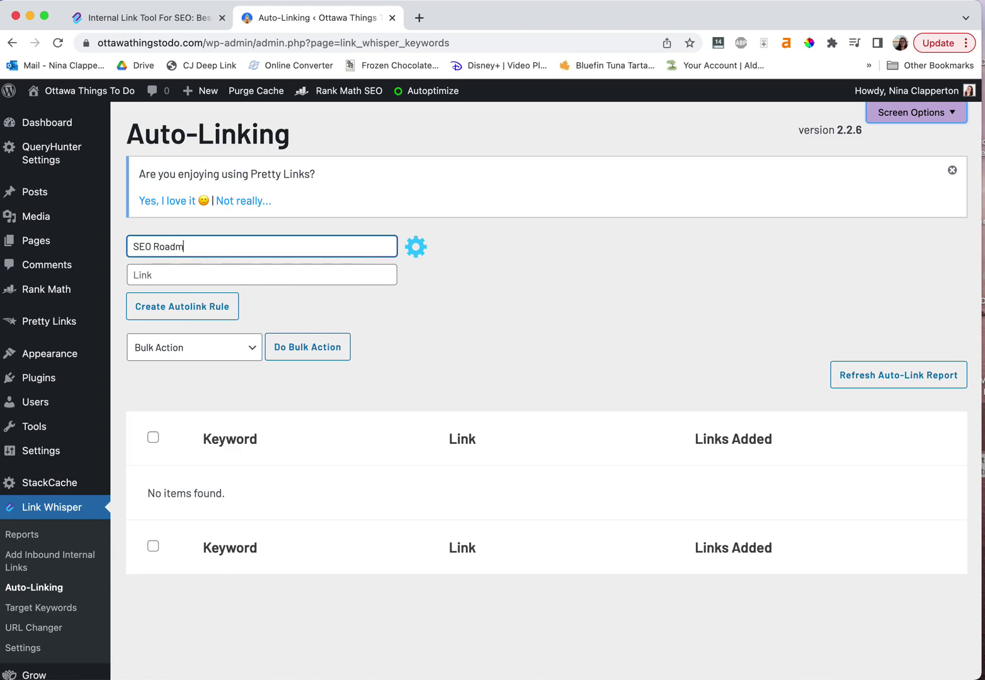
left_click(336, 278)
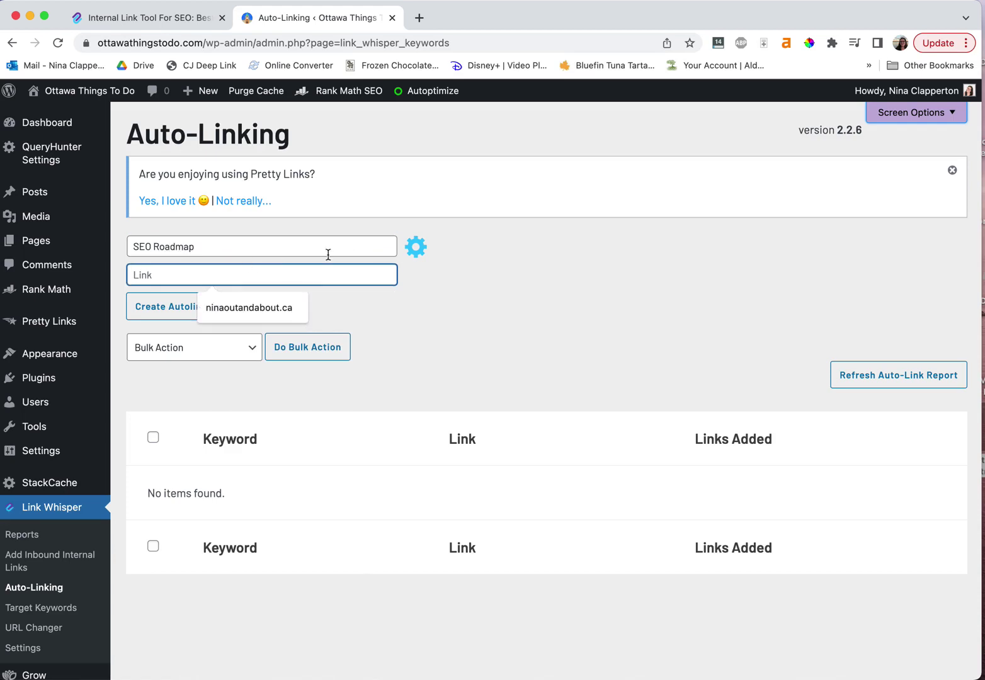
type("ninaclapperton.thrive")
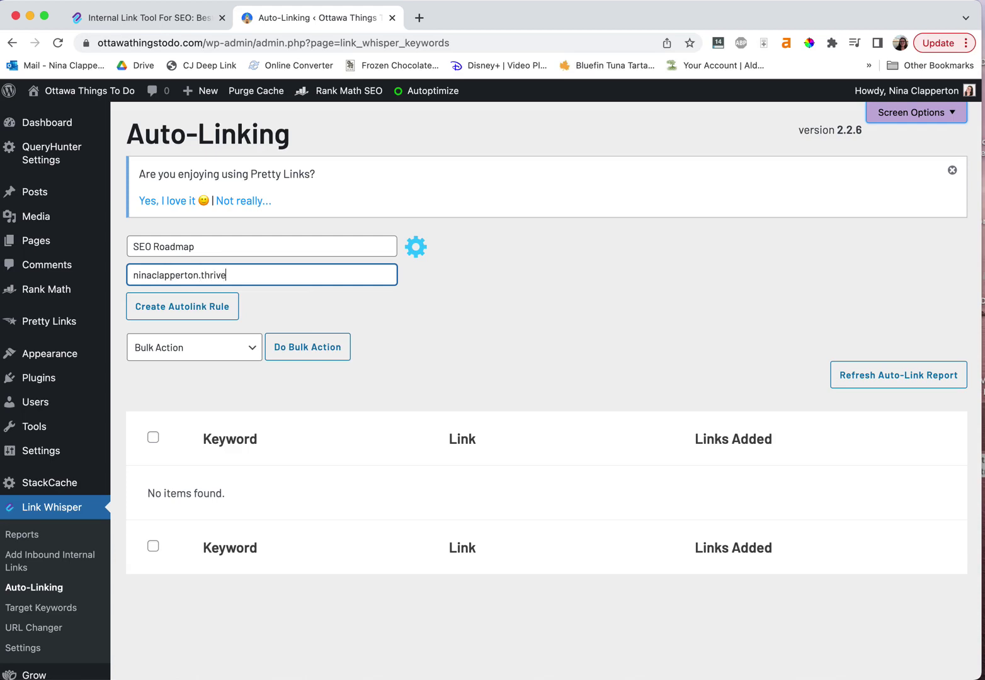
type("cart.com/seo-roadmap/")
left_click(452, 261)
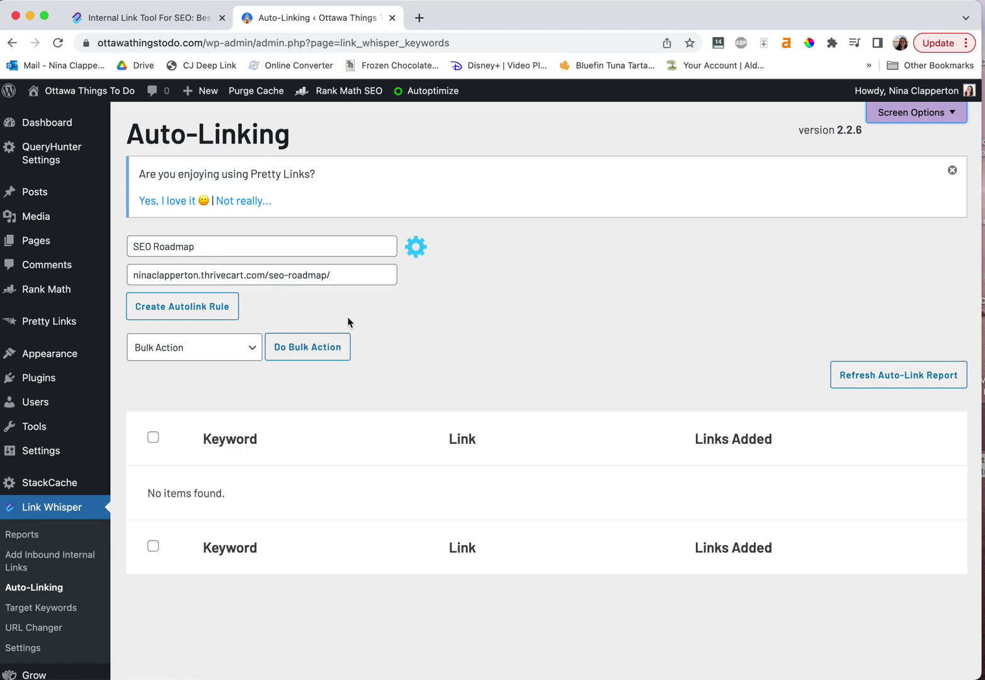
Step: Reveal the SEO Roadmap rule's option checkboxes, with only 'Only link once per post' ticked
left_click(416, 247)
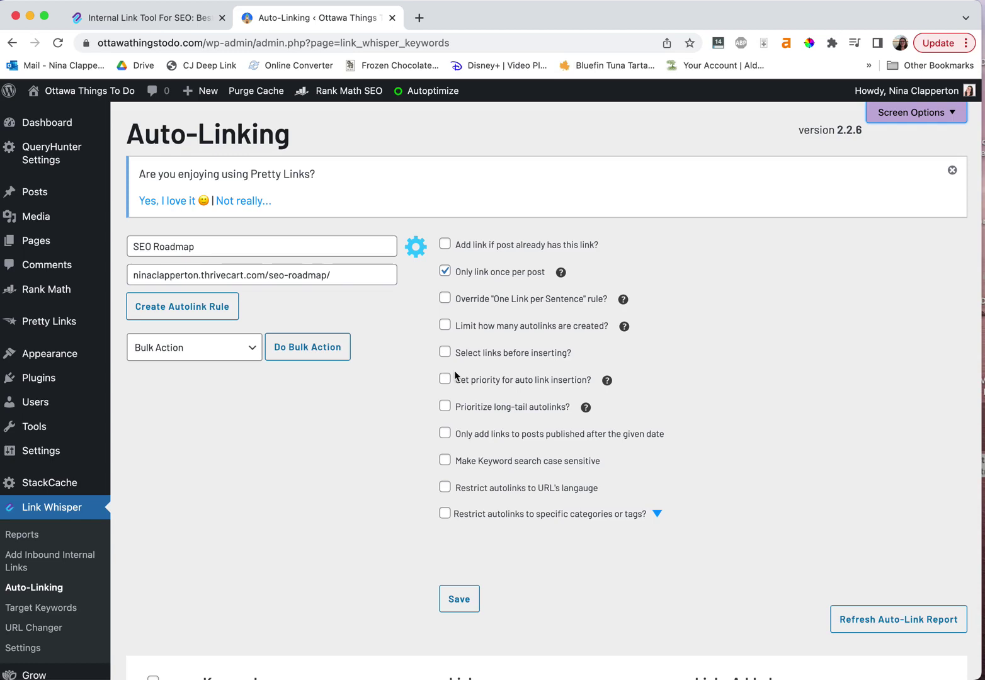
Step: Open the Domains Report and search by Links to list each domain's attributes
mouse_move(606, 382)
left_click(50, 507)
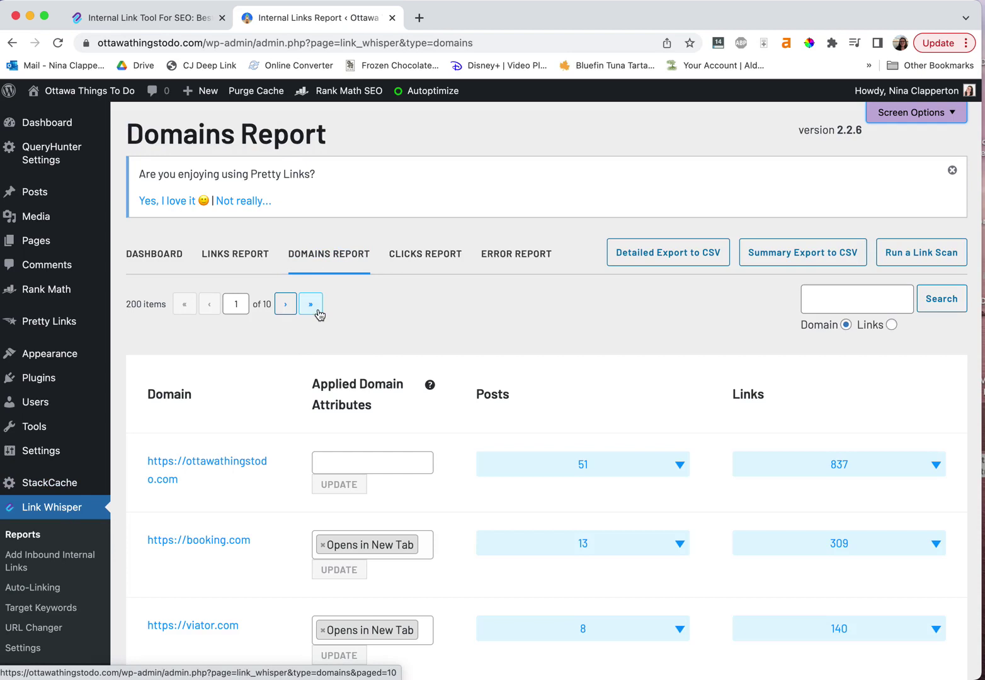
left_click(892, 325)
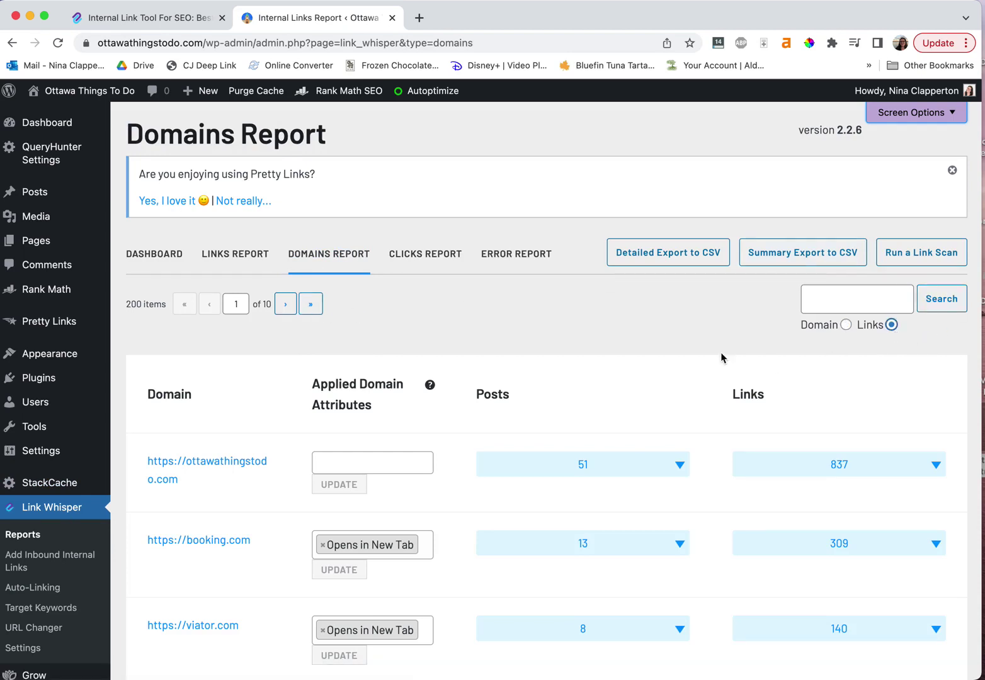
left_click(930, 306)
scroll(674, 326, "down", 3)
scroll(675, 328, "down", 1)
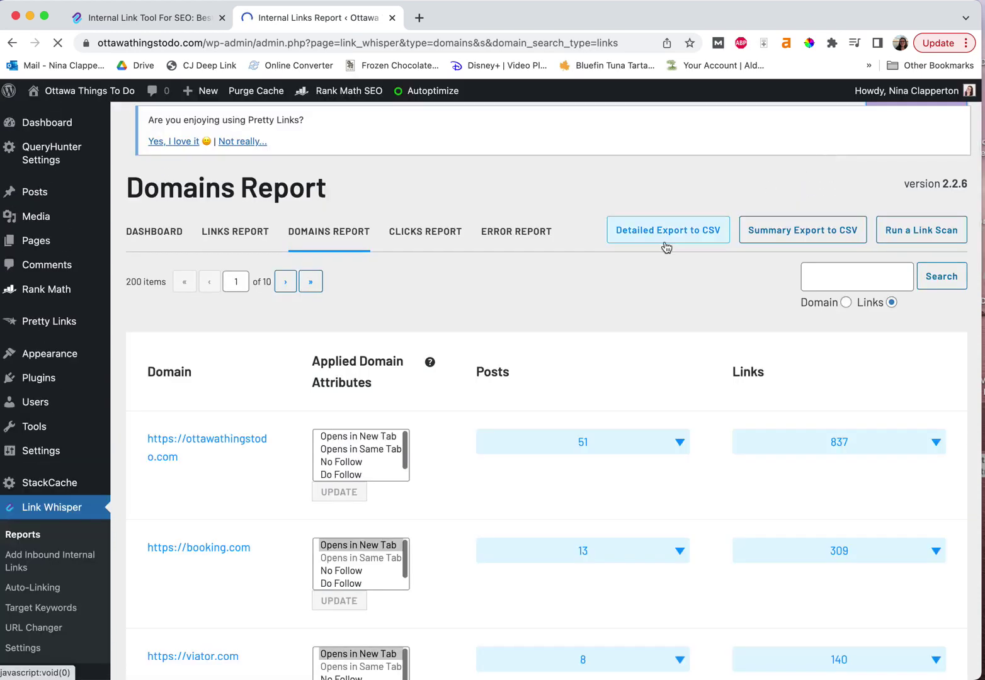
scroll(666, 246, "down", 3)
scroll(626, 302, "down", 2)
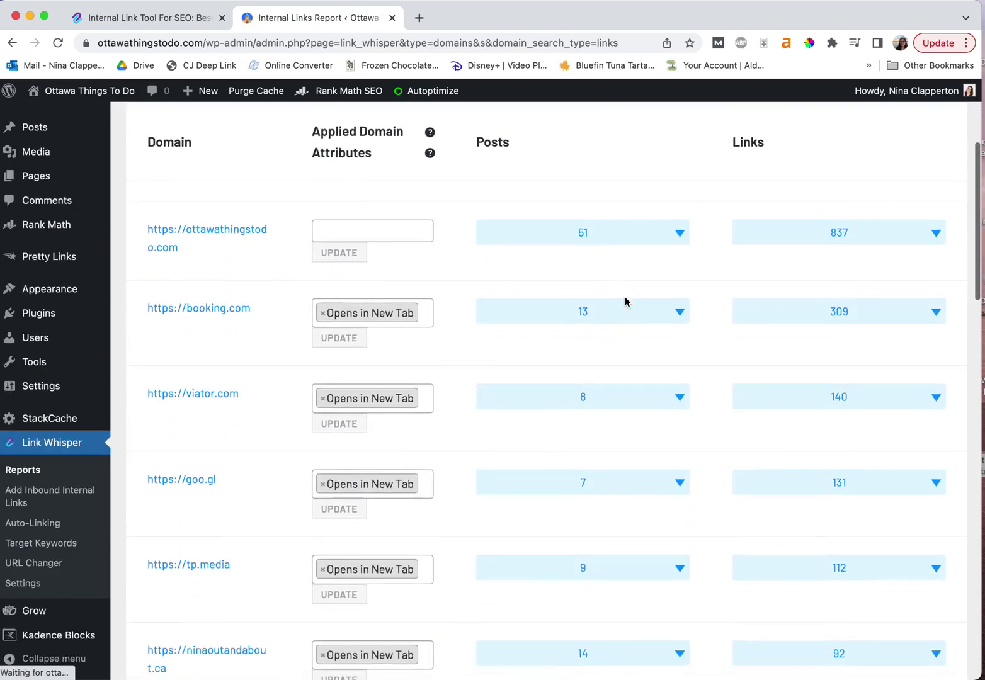
scroll(625, 302, "down", 5)
scroll(625, 301, "down", 2)
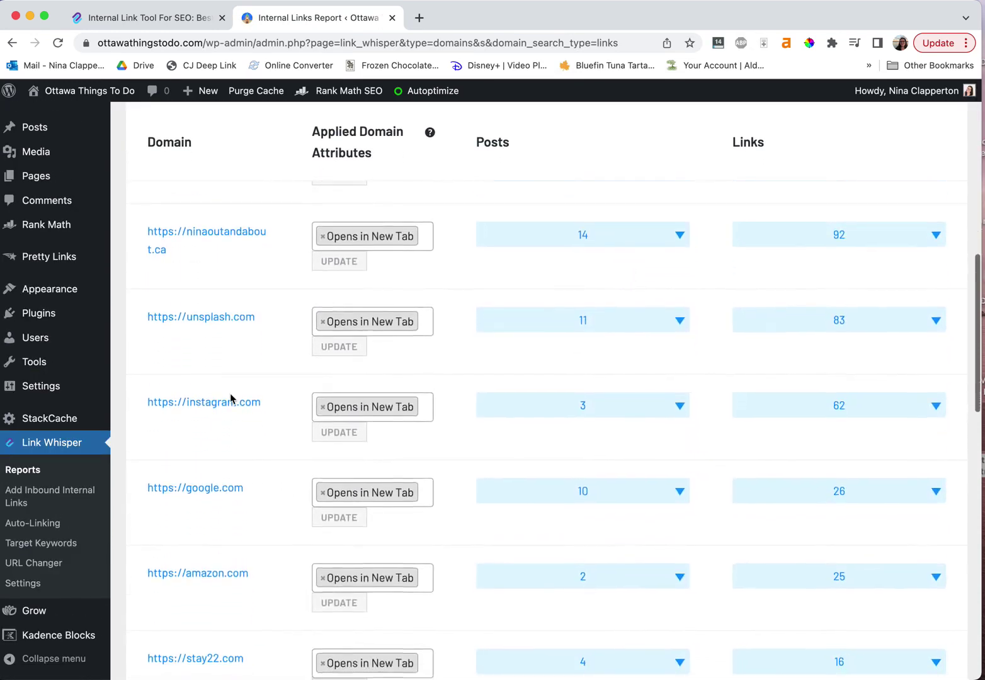
scroll(231, 397, "down", 12)
scroll(231, 396, "down", 3)
scroll(246, 354, "up", 15)
Step: Scroll the Domains Report down to the amazon.com entry
left_click(861, 297)
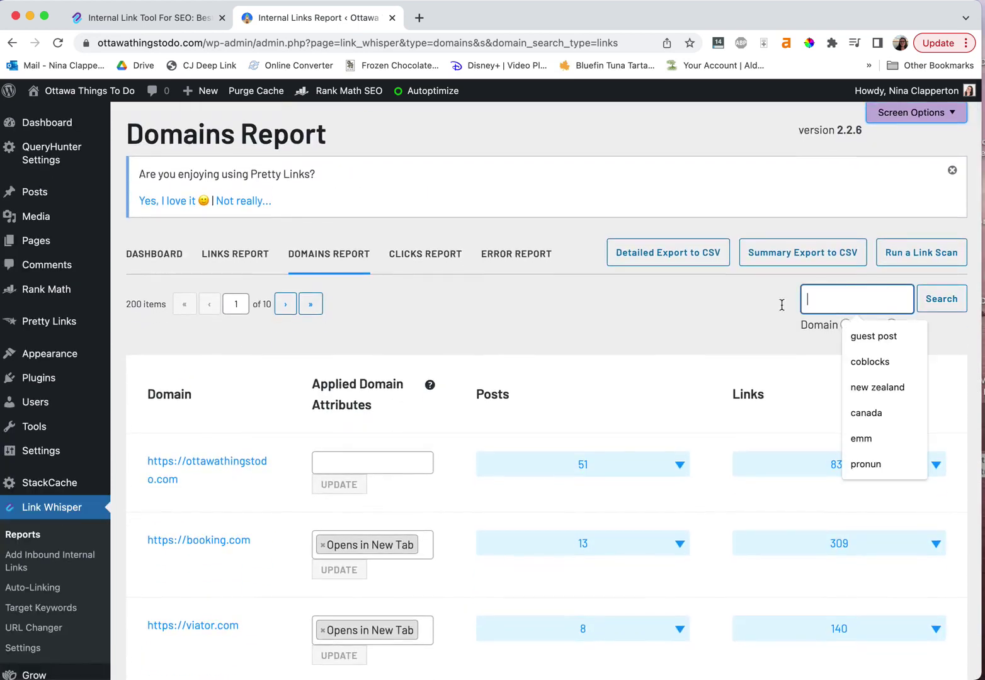
left_click(771, 310)
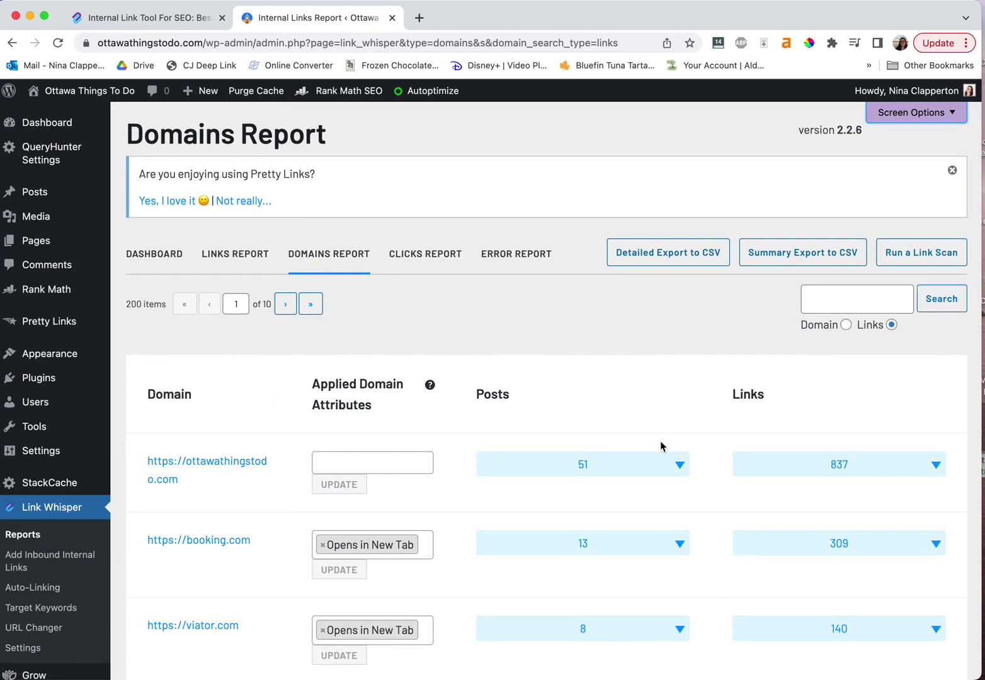
scroll(660, 441, "down", 3)
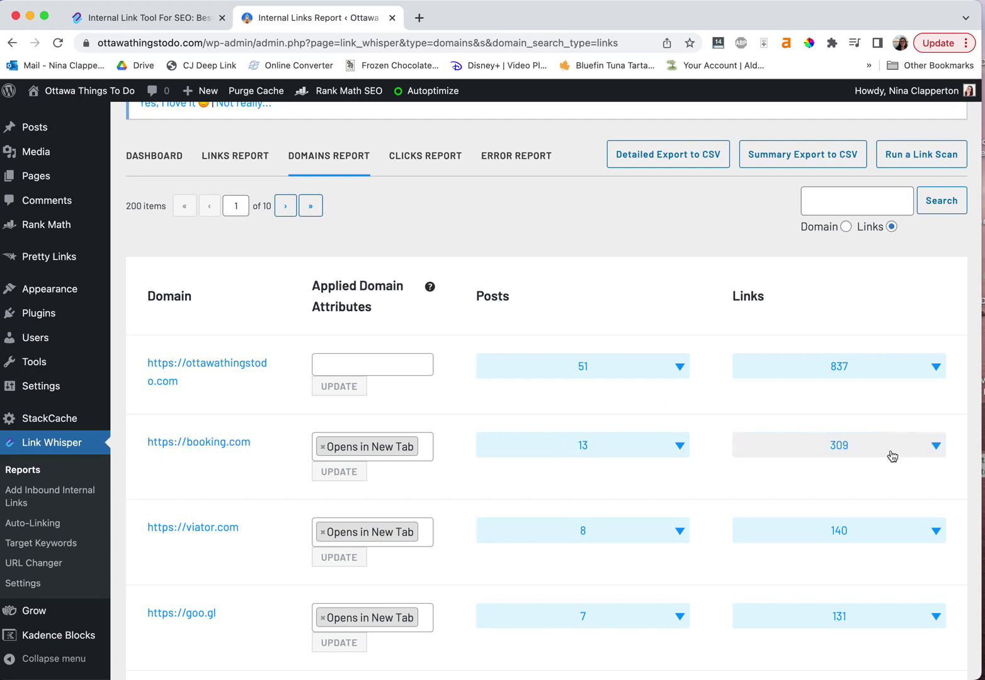
scroll(788, 451, "down", 4)
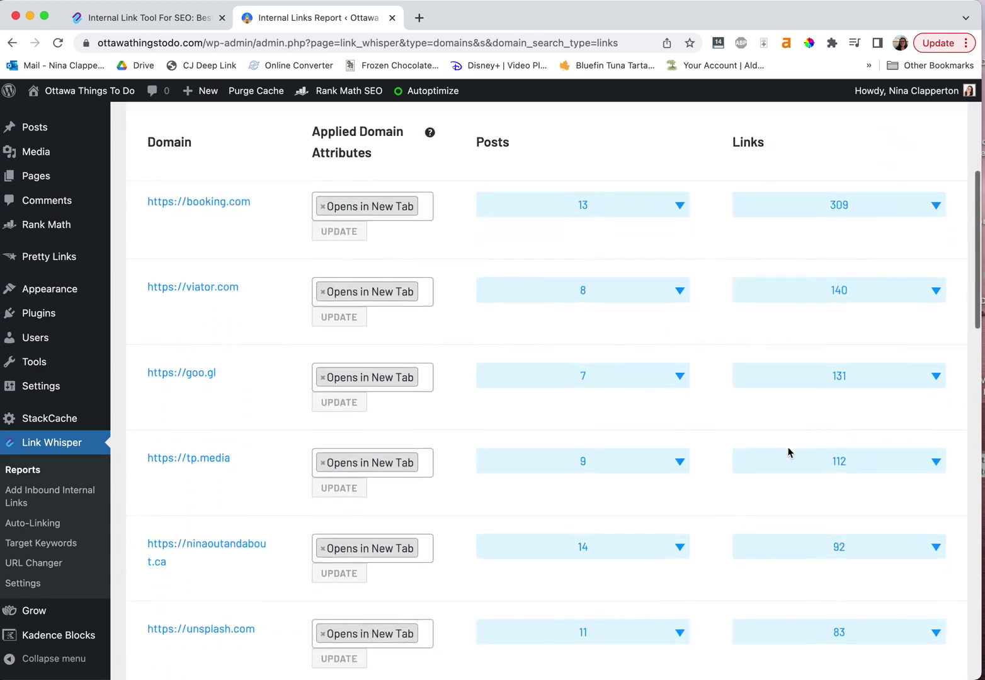
scroll(620, 434, "down", 6)
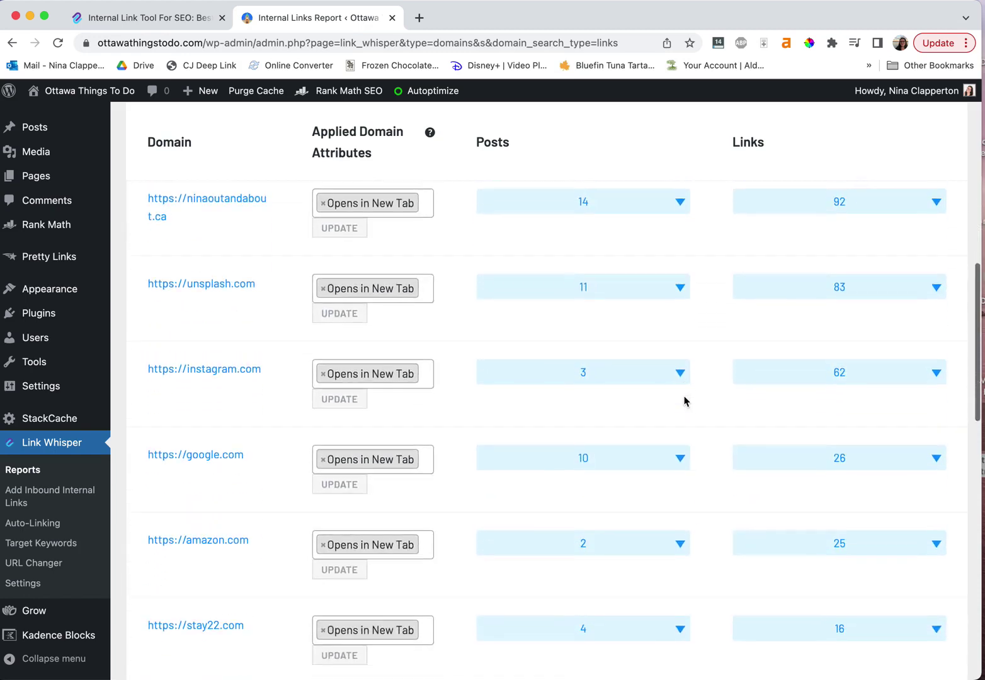
scroll(684, 403, "up", 10)
scroll(684, 403, "down", 11)
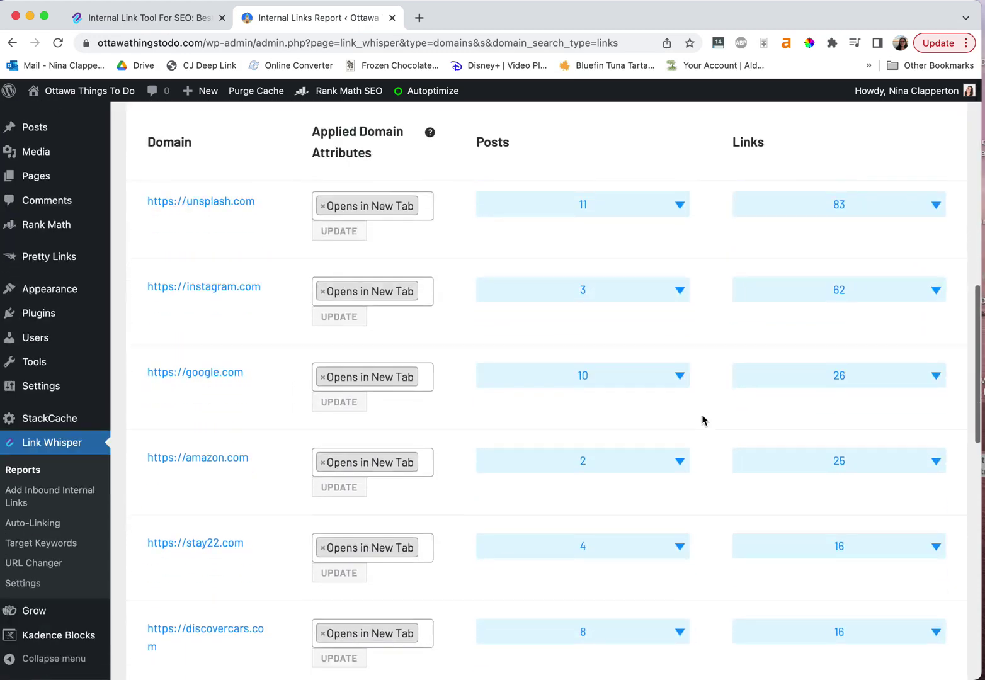
left_click(913, 401)
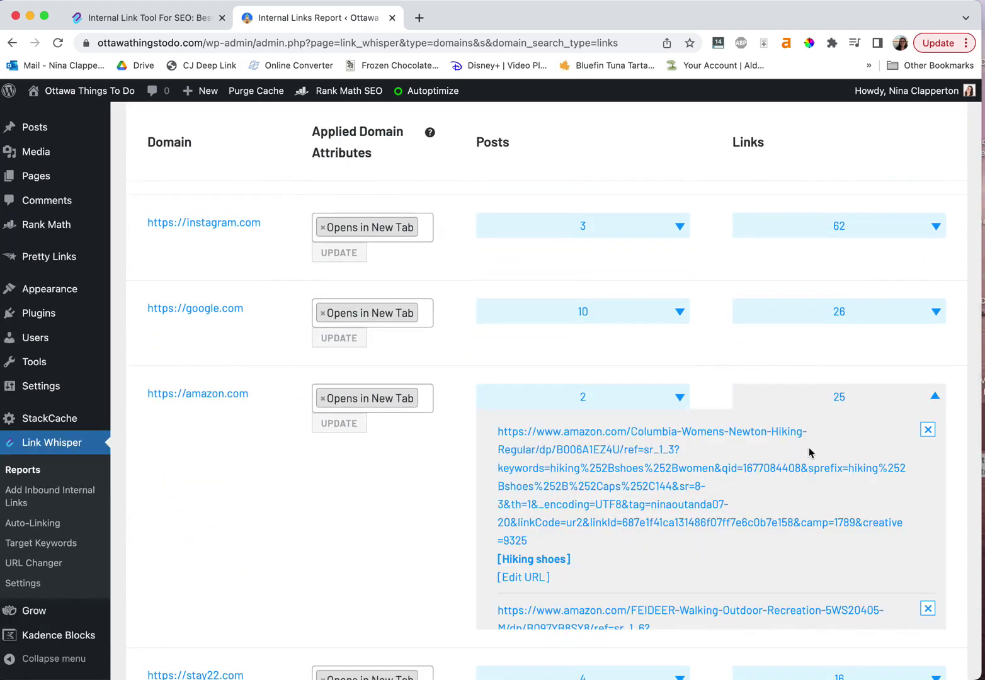
scroll(809, 453, "down", 5)
scroll(745, 525, "down", 10)
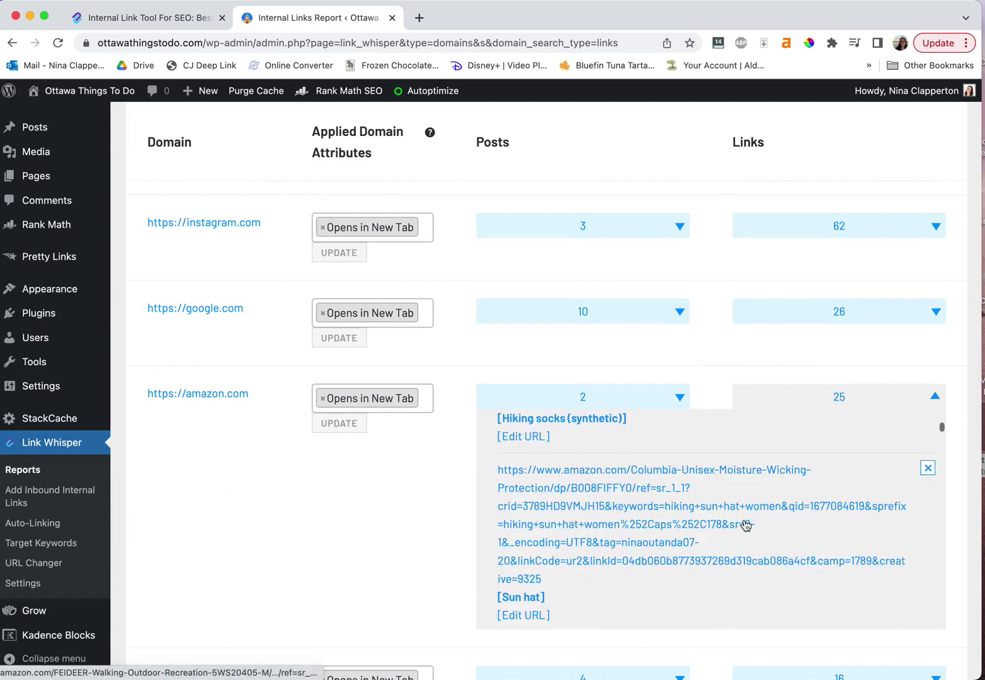
scroll(745, 525, "down", 10)
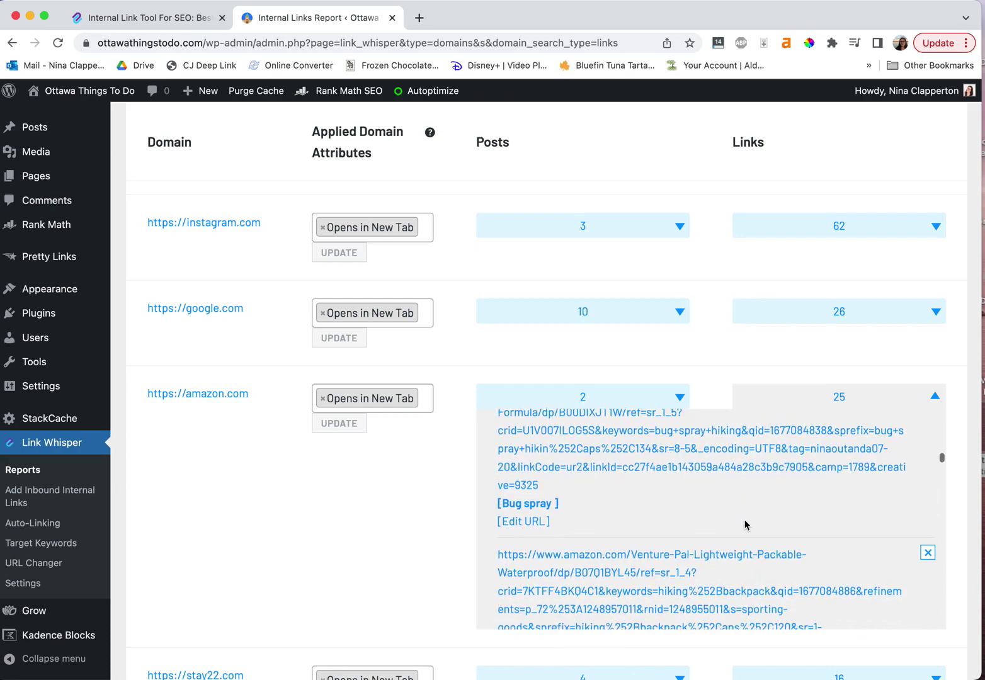
scroll(745, 525, "down", 10)
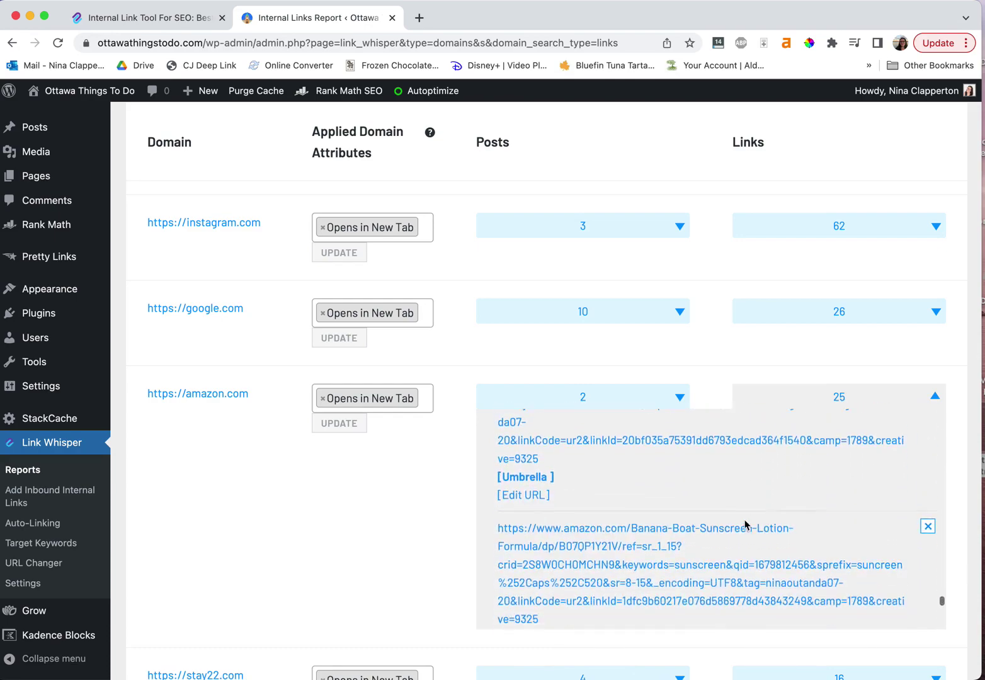
scroll(641, 526, "down", 10)
scroll(640, 527, "down", 3)
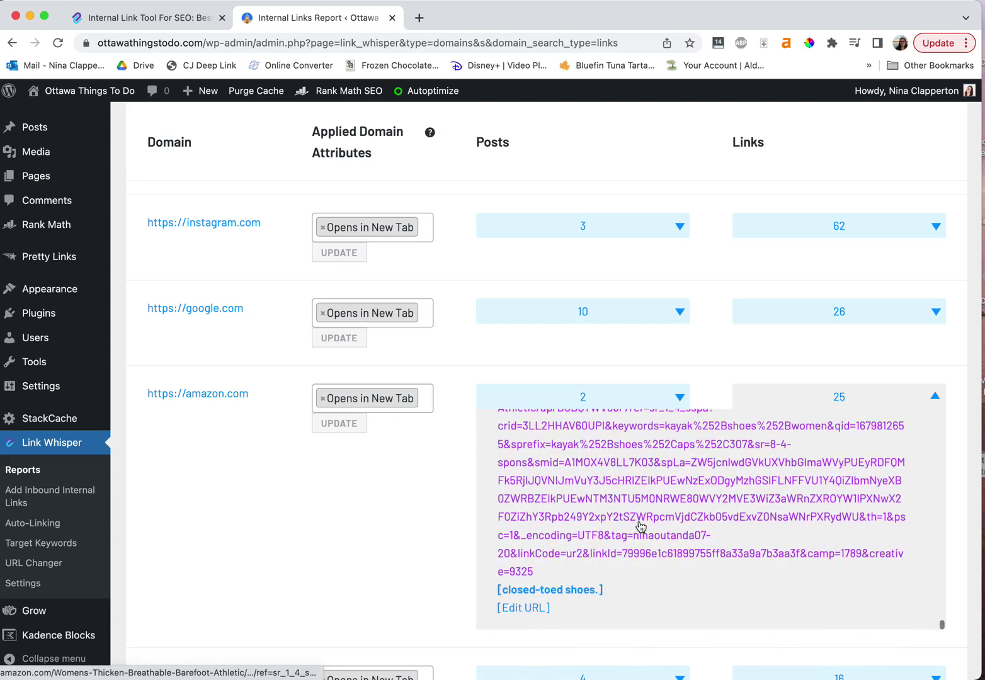
scroll(640, 527, "down", 10)
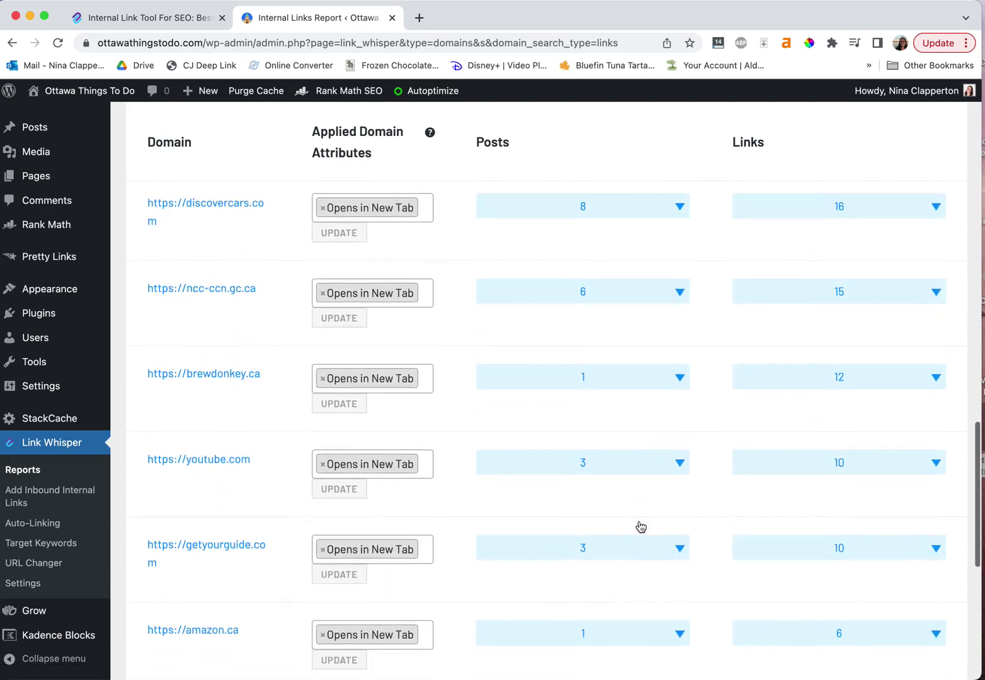
scroll(564, 496, "up", 5)
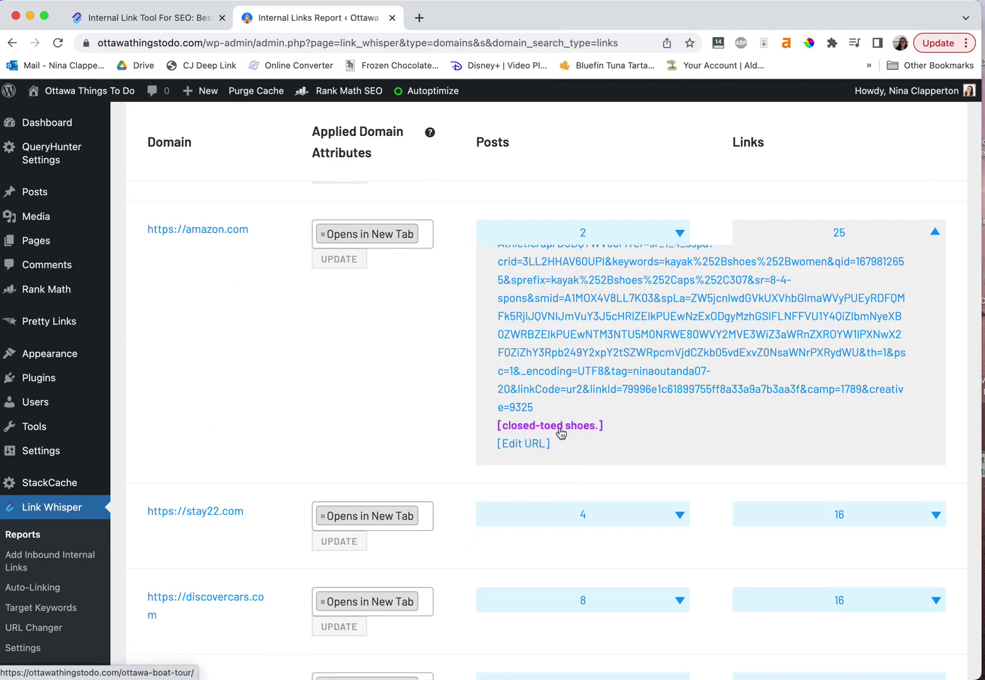
scroll(398, 421, "down", 7)
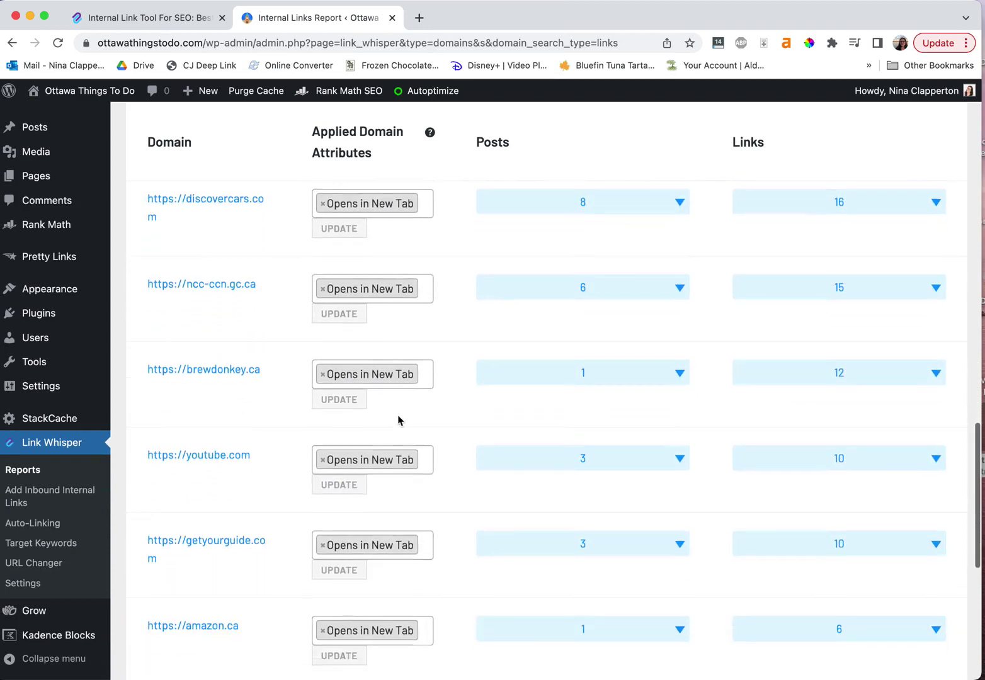
scroll(400, 428, "down", 5)
scroll(315, 529, "up", 20)
scroll(344, 536, "up", 3)
Step: Add No Follow to amazon.com's applied domain attributes alongside Opens in New Tab
left_click(427, 545)
scroll(426, 545, "down", 2)
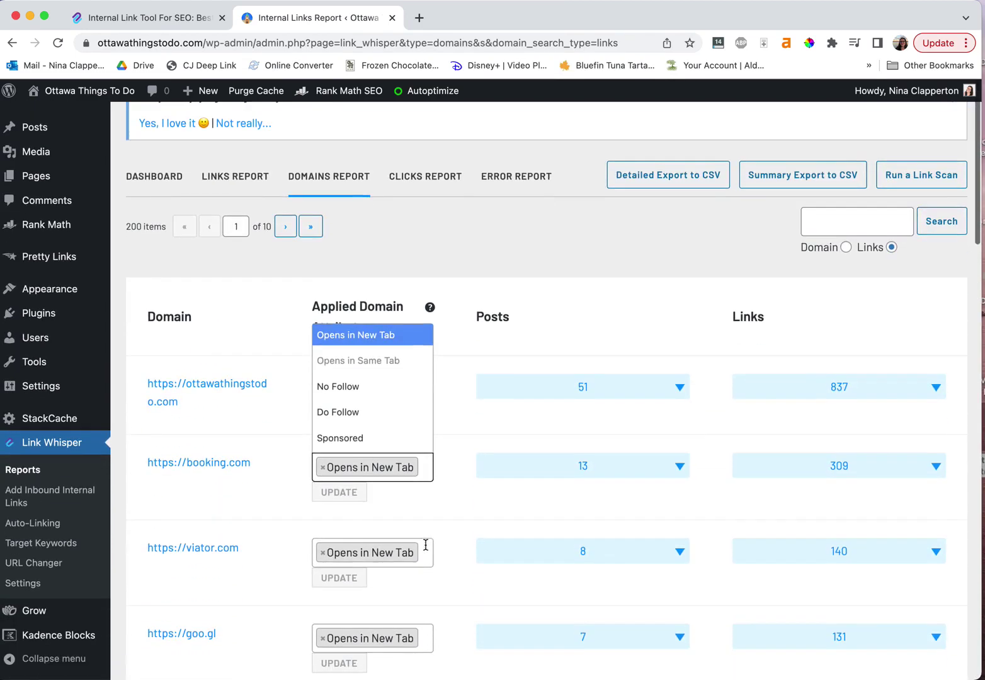
left_click(258, 441)
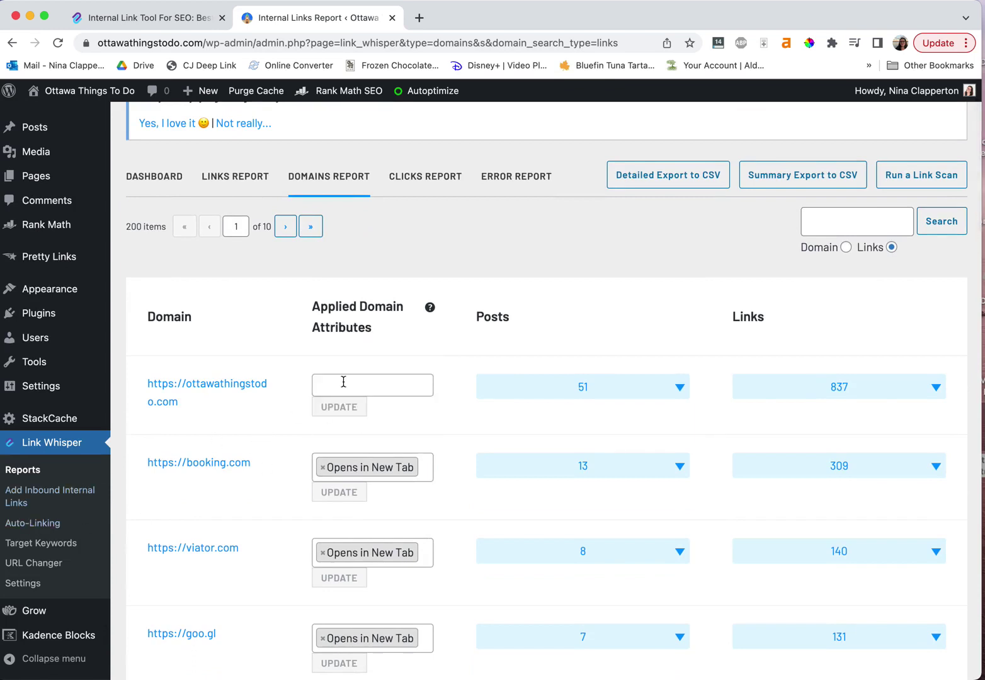
scroll(344, 381, "down", 10)
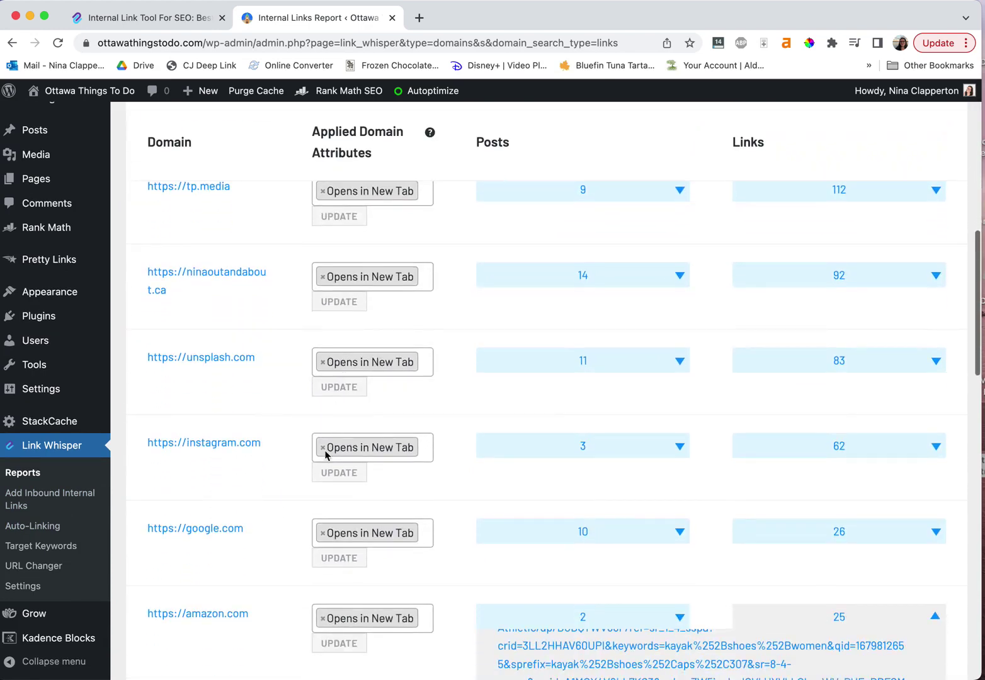
left_click(429, 480)
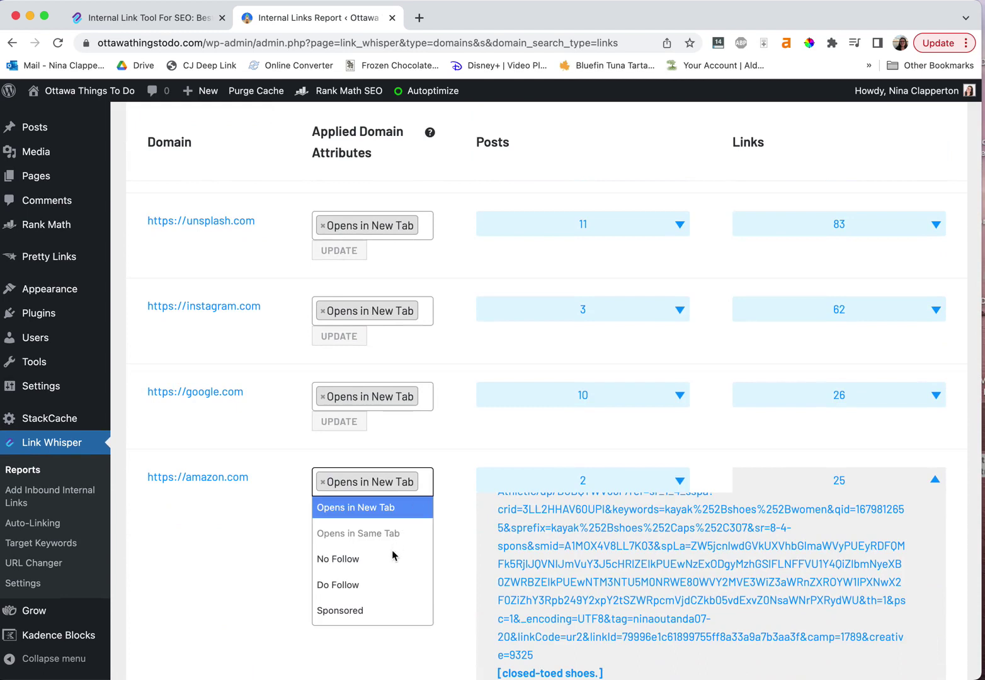
left_click(385, 561)
left_click(397, 517)
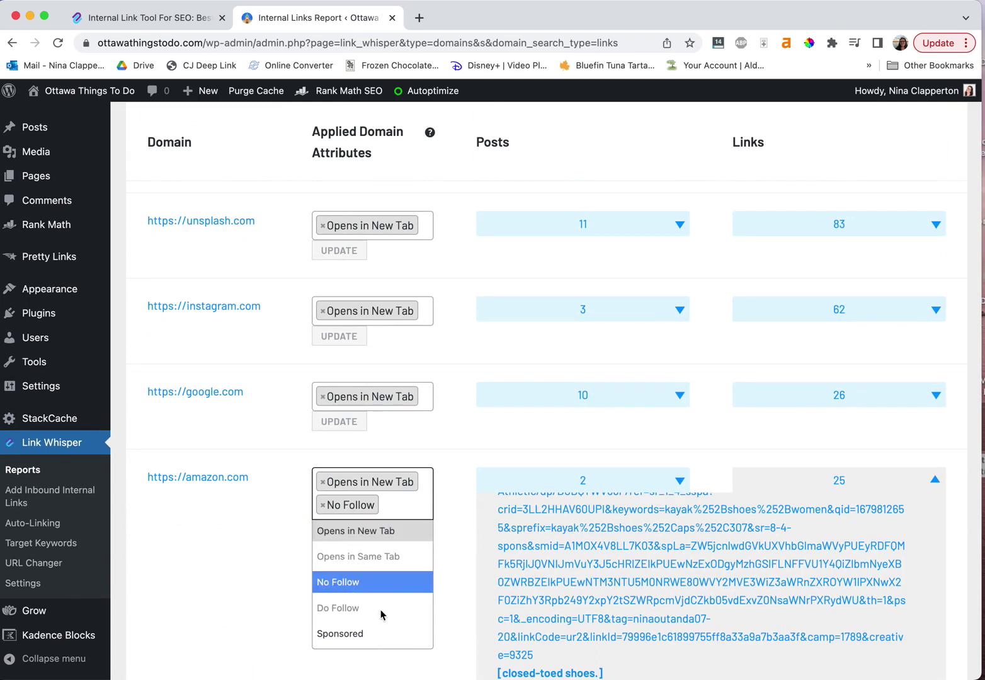
left_click(260, 521)
scroll(260, 522, "down", 3)
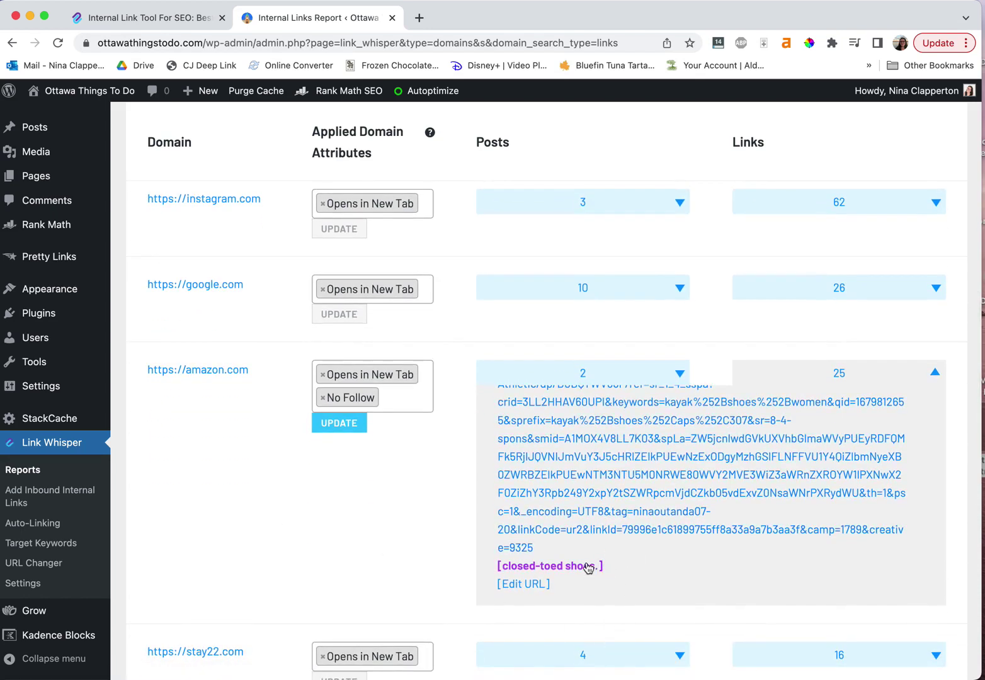
scroll(633, 572, "down", 10)
scroll(410, 544, "up", 3)
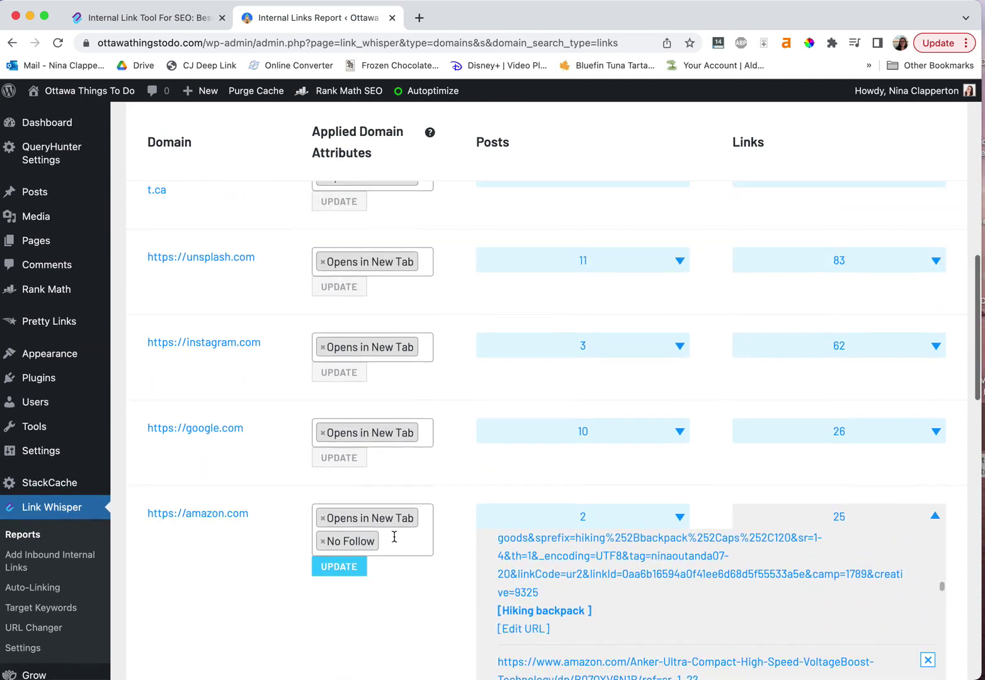
Step: Save amazon.com's attributes, confirm the success message, and go to the Clicks Report
left_click(345, 565)
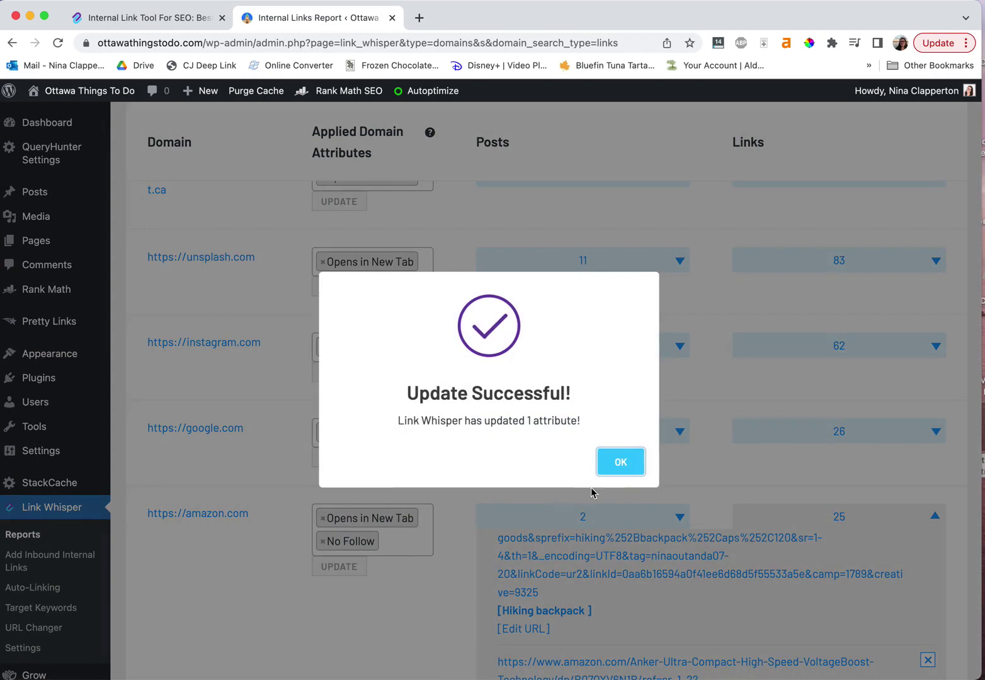
left_click(618, 464)
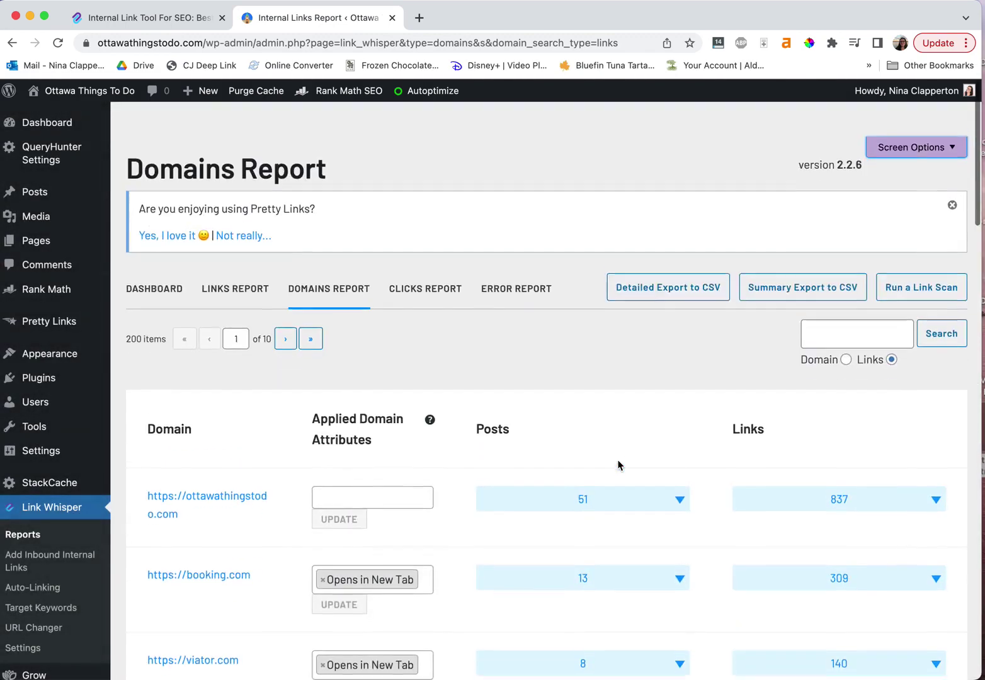
scroll(618, 464, "down", 1)
left_click(817, 299)
left_click(515, 404)
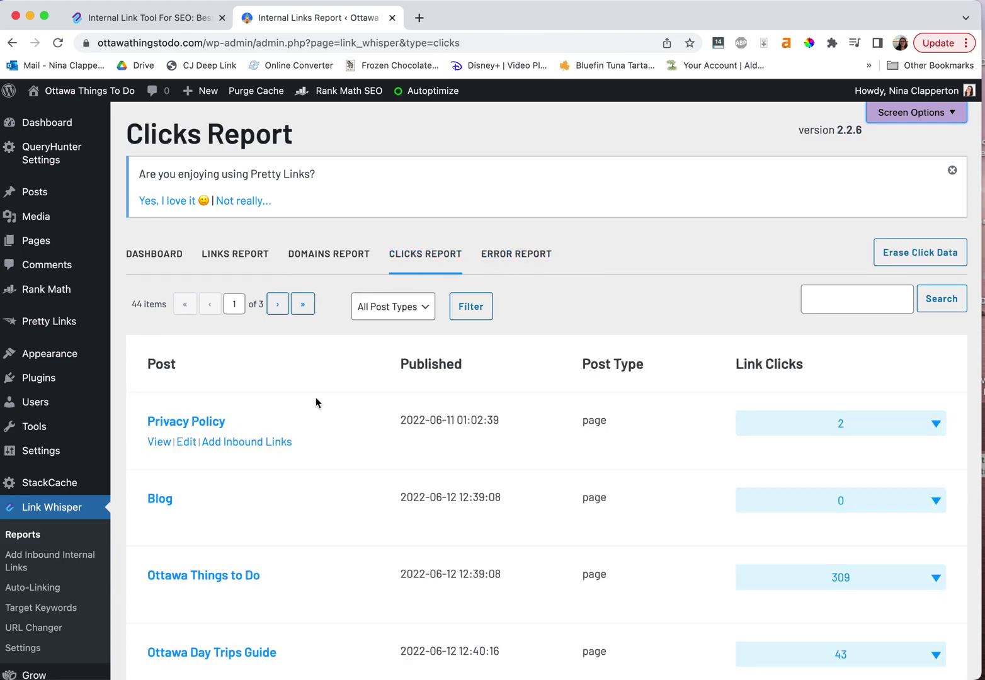
Step: Expand the 64-click summary for 35 Best Things to Do in Ottawa and open its detailed click report
scroll(316, 402, "down", 5)
scroll(316, 402, "down", 1)
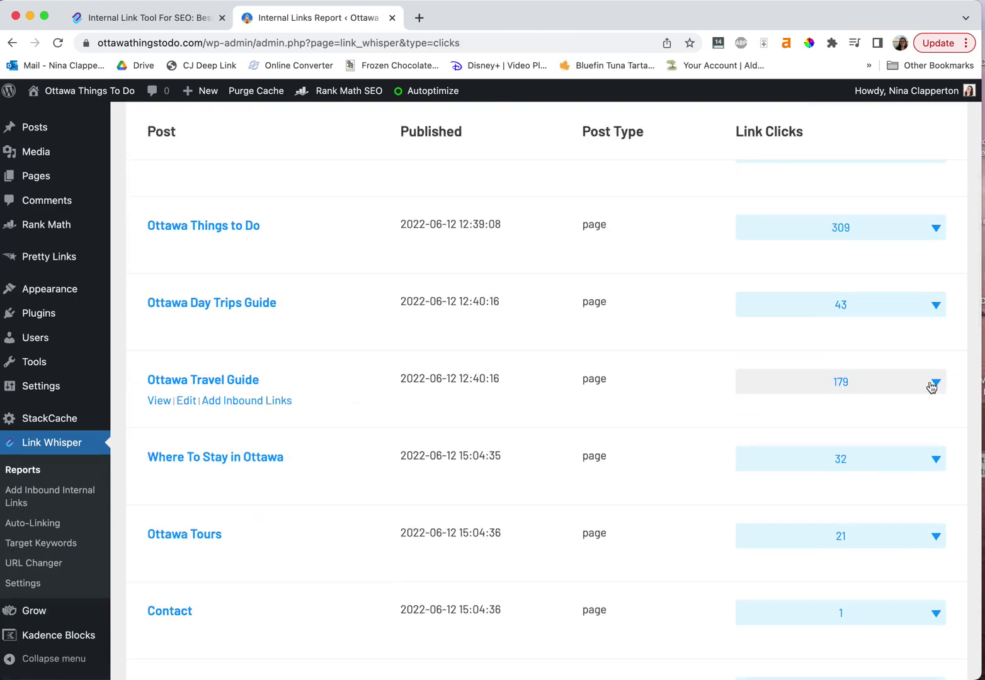
scroll(931, 387, "down", 5)
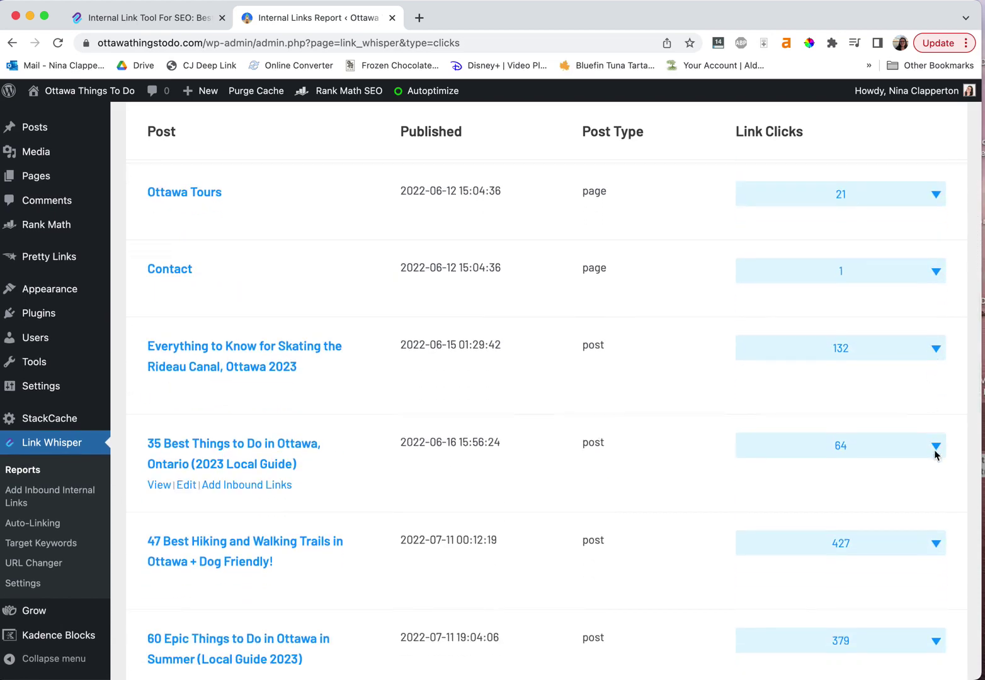
left_click(936, 448)
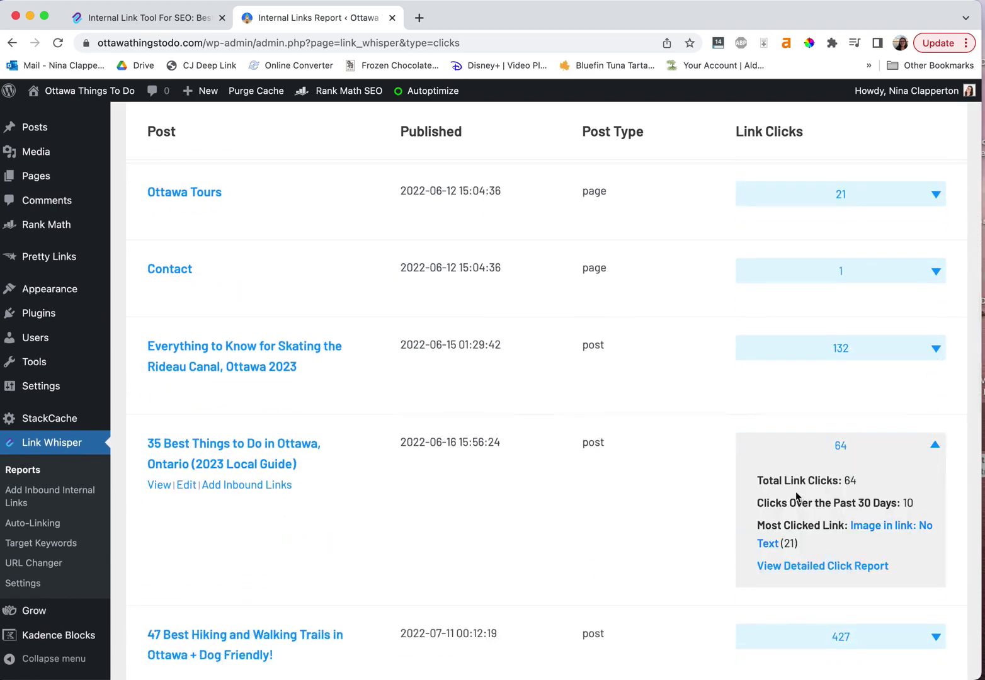
left_click_drag(758, 477, 863, 490)
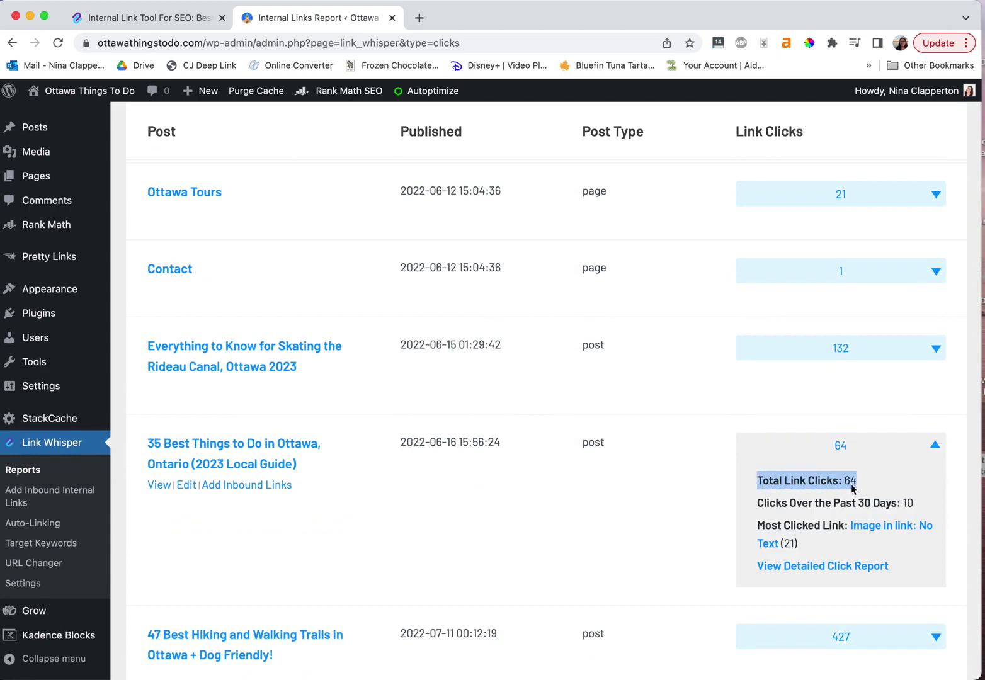
triple_click(796, 502)
triple_click(822, 502)
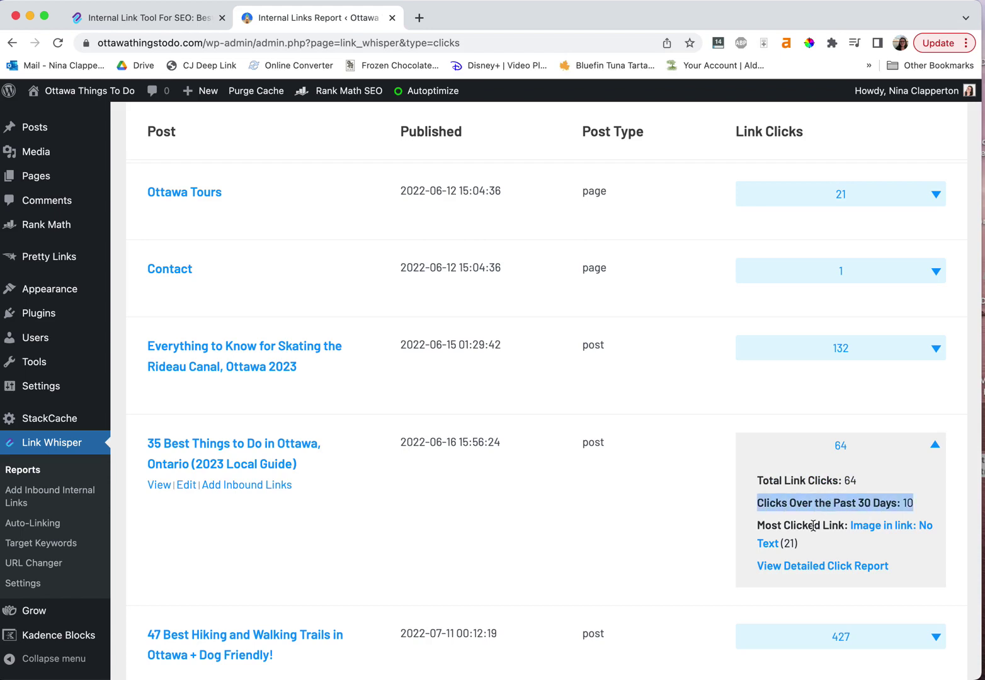
triple_click(813, 526)
triple_click(819, 526)
triple_click(823, 528)
left_click(823, 528)
left_click(813, 567)
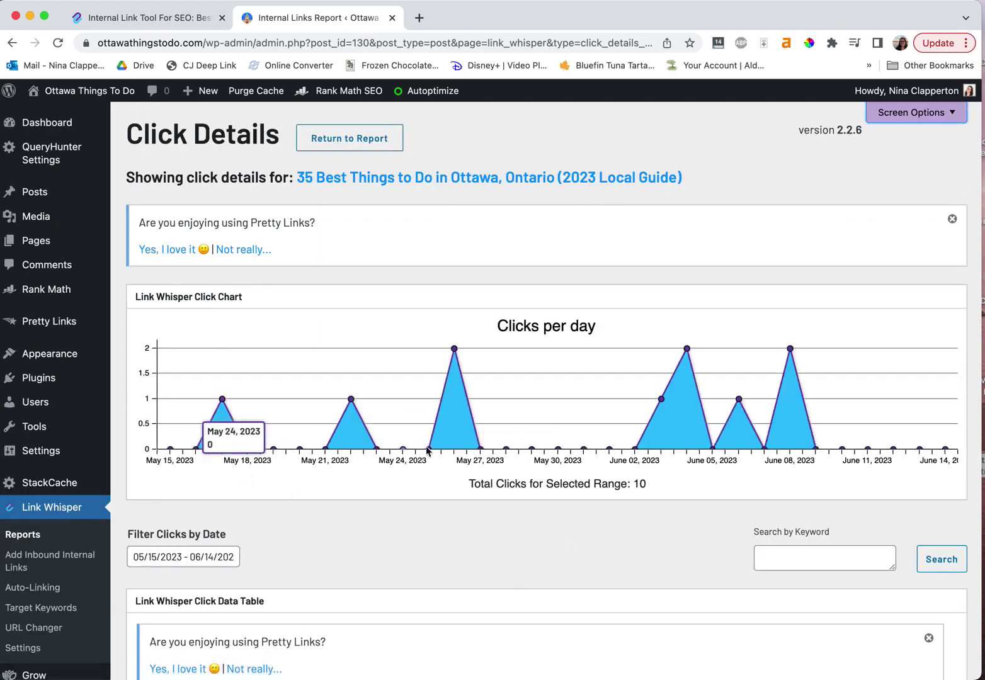
Step: Review the Ottawa post's click details table, then go back to the Clicks Report
scroll(554, 517, "down", 1)
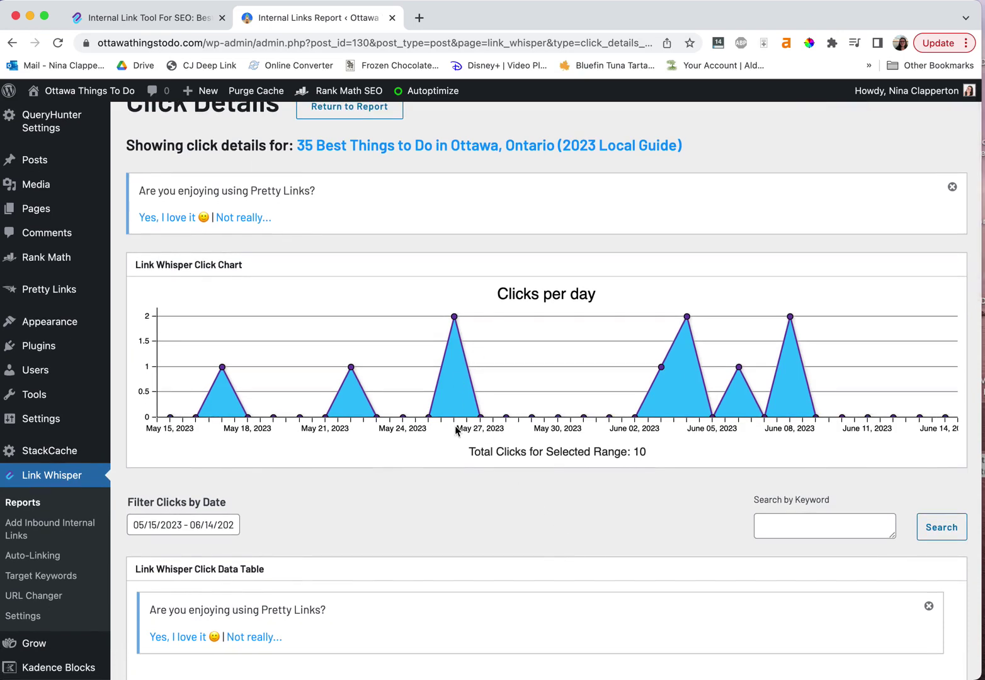
scroll(457, 428, "down", 5)
scroll(421, 364, "down", 10)
scroll(451, 315, "down", 1)
scroll(451, 315, "down", 3)
scroll(453, 314, "up", 4)
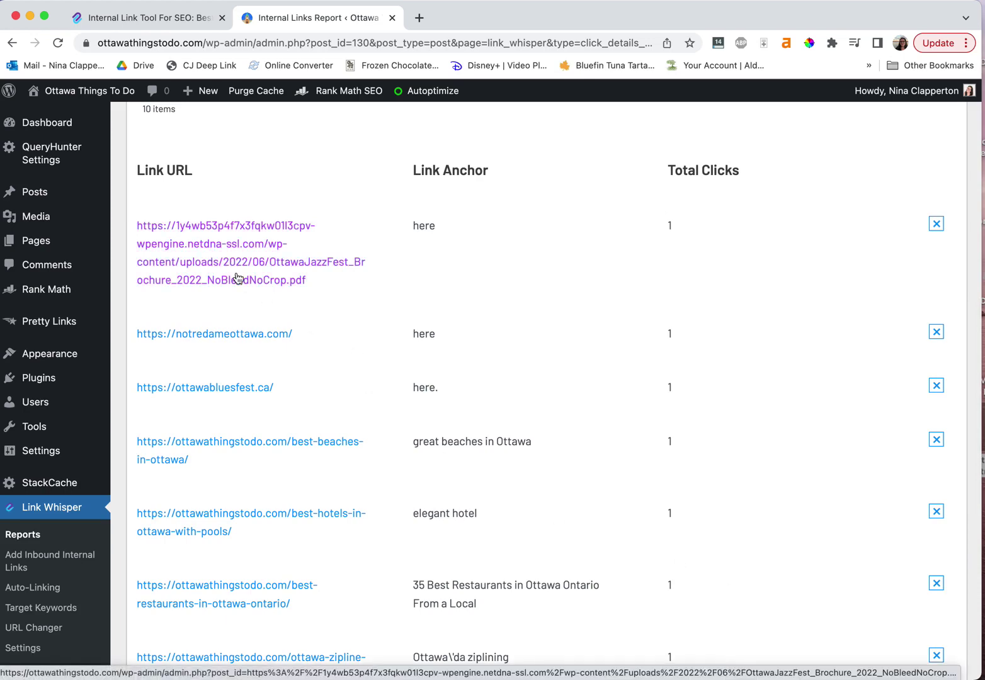
scroll(366, 301, "down", 4)
scroll(391, 349, "down", 3)
scroll(394, 357, "down", 1)
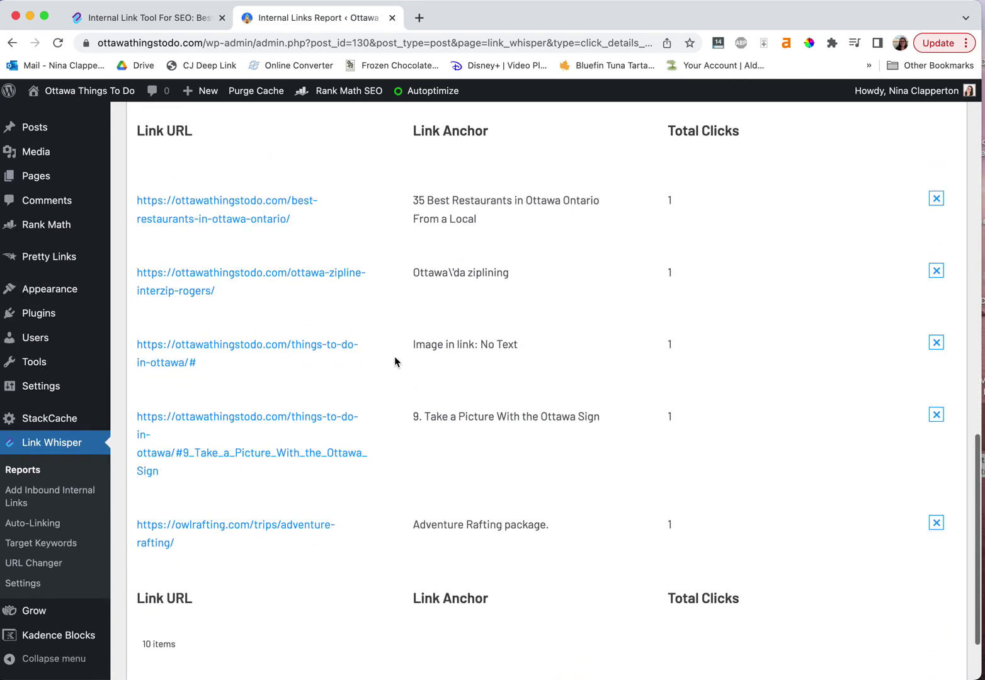
scroll(394, 357, "down", 2)
scroll(394, 361, "up", 5)
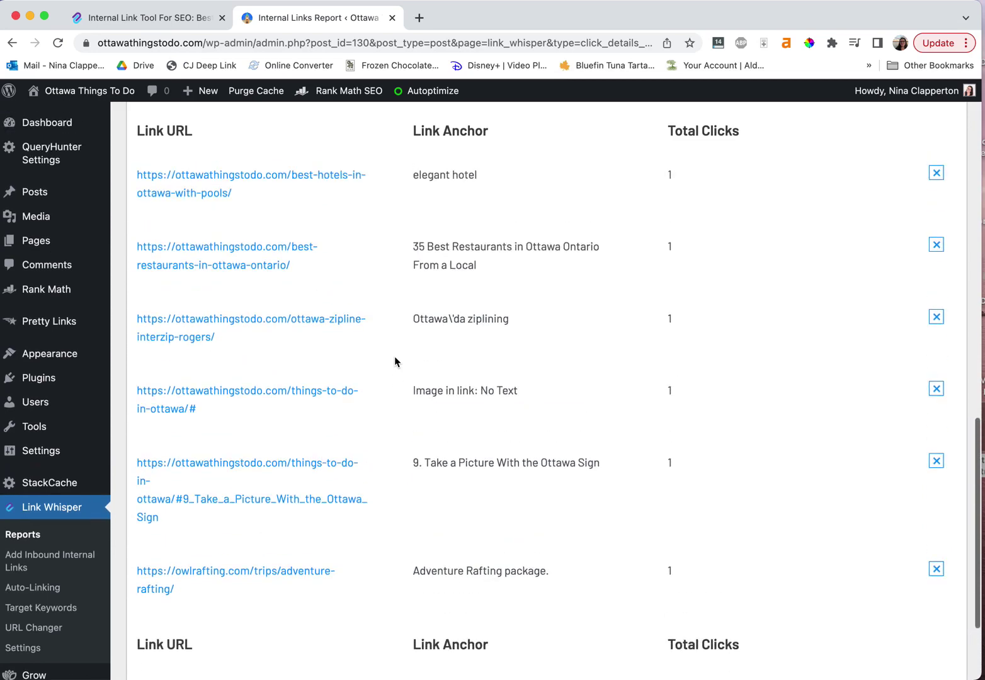
scroll(395, 357, "up", 2)
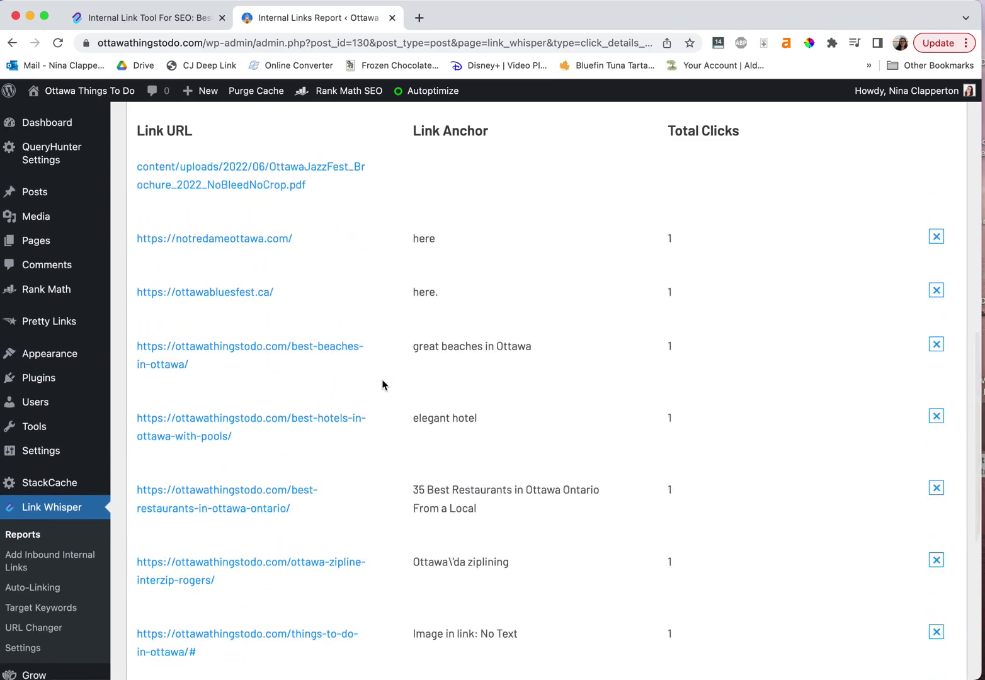
scroll(385, 385, "up", 1)
scroll(382, 385, "up", 1)
scroll(382, 385, "down", 5)
scroll(382, 385, "down", 2)
scroll(382, 385, "down", 1)
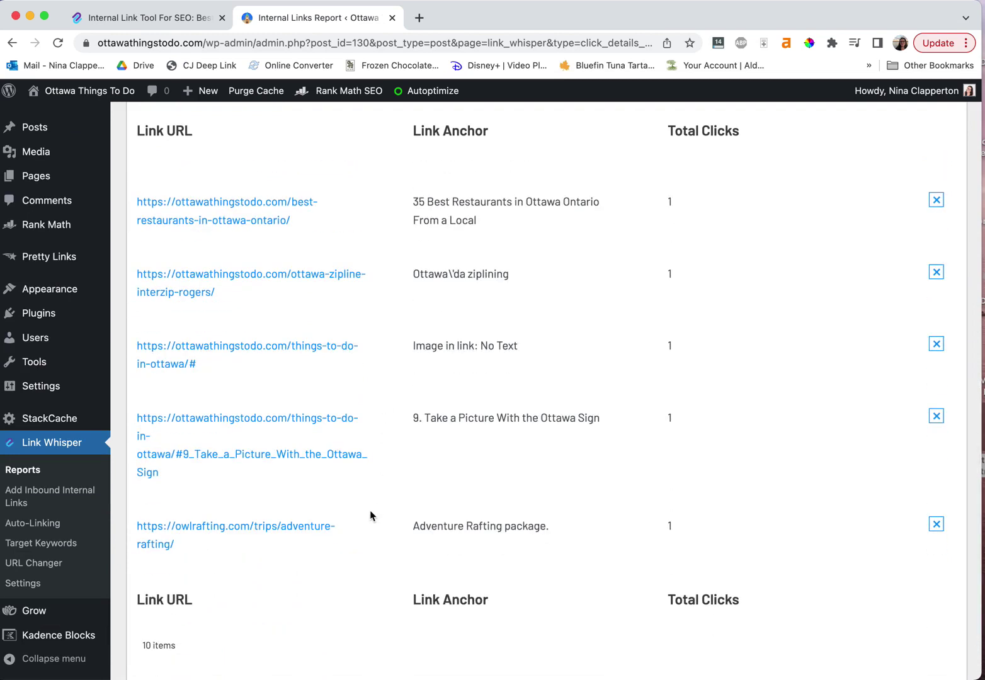
scroll(370, 512, "down", 1)
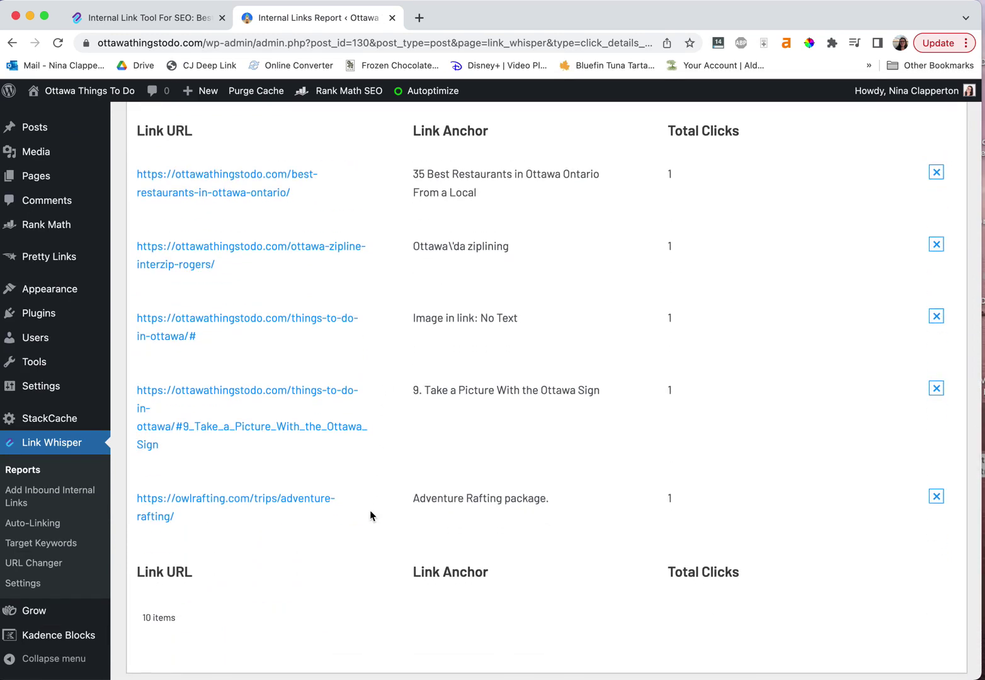
scroll(371, 515, "down", 2)
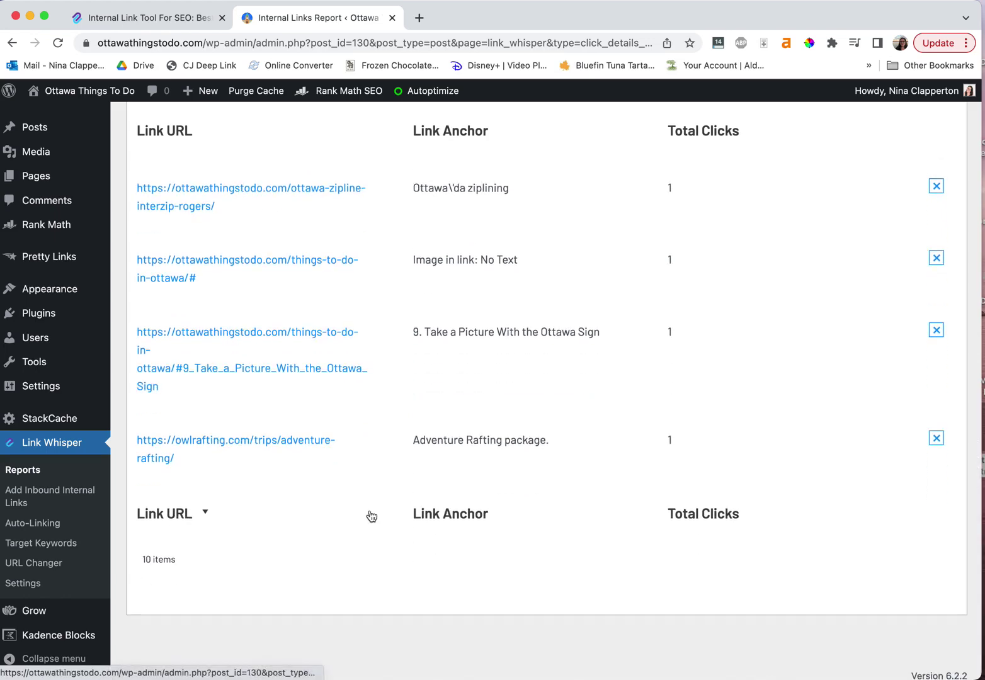
key("super+bracketleft")
Step: Move to the next page of posts in the Clicks Report
scroll(398, 417, "down", 5)
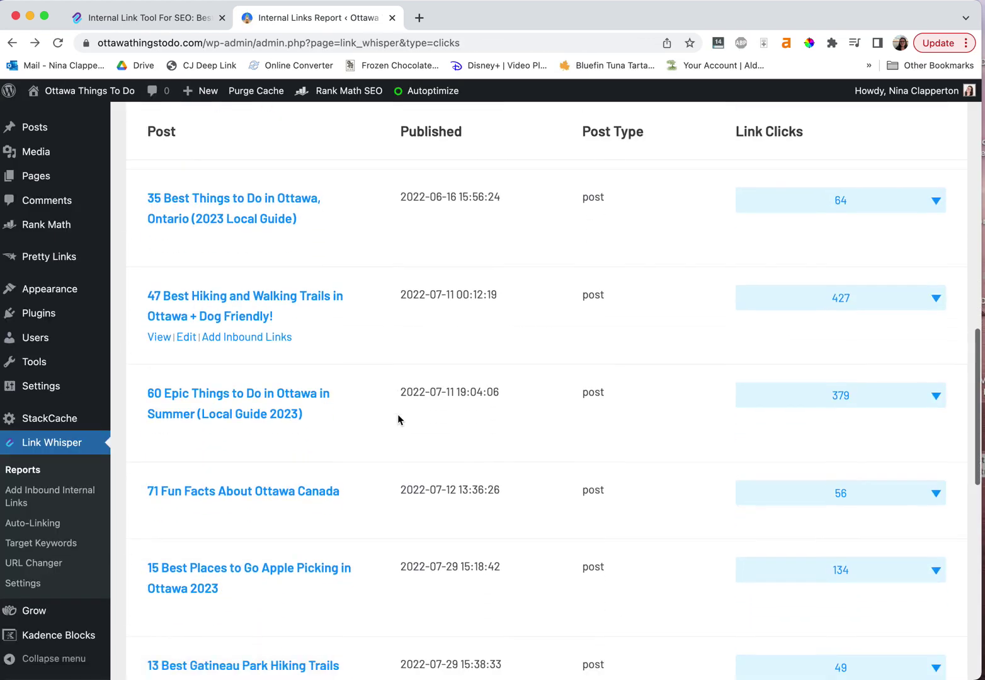
scroll(398, 420, "down", 6)
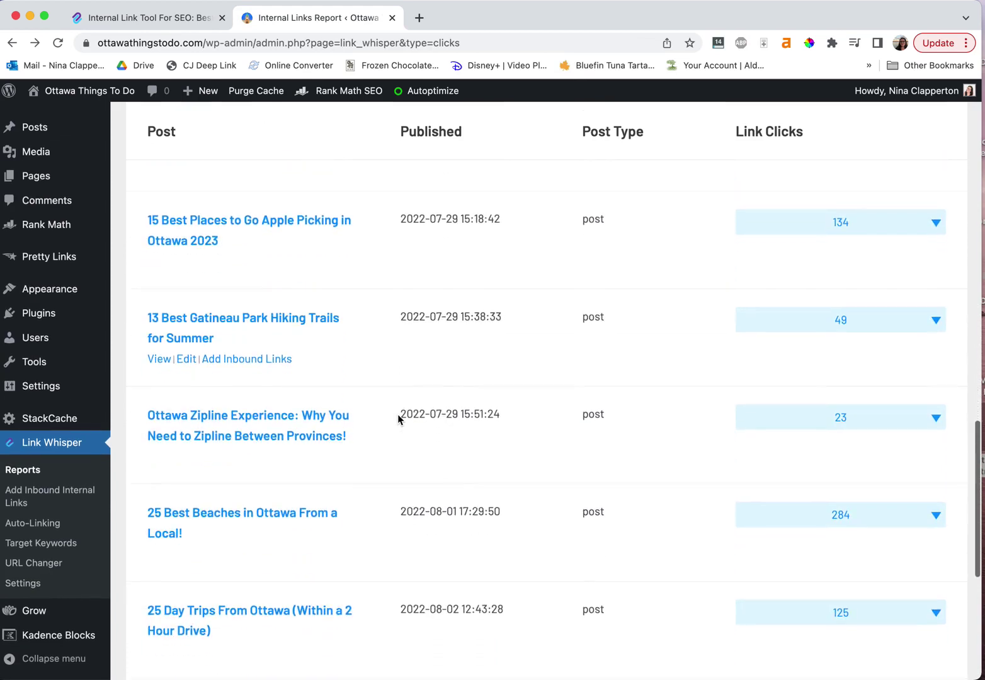
scroll(398, 419, "down", 5)
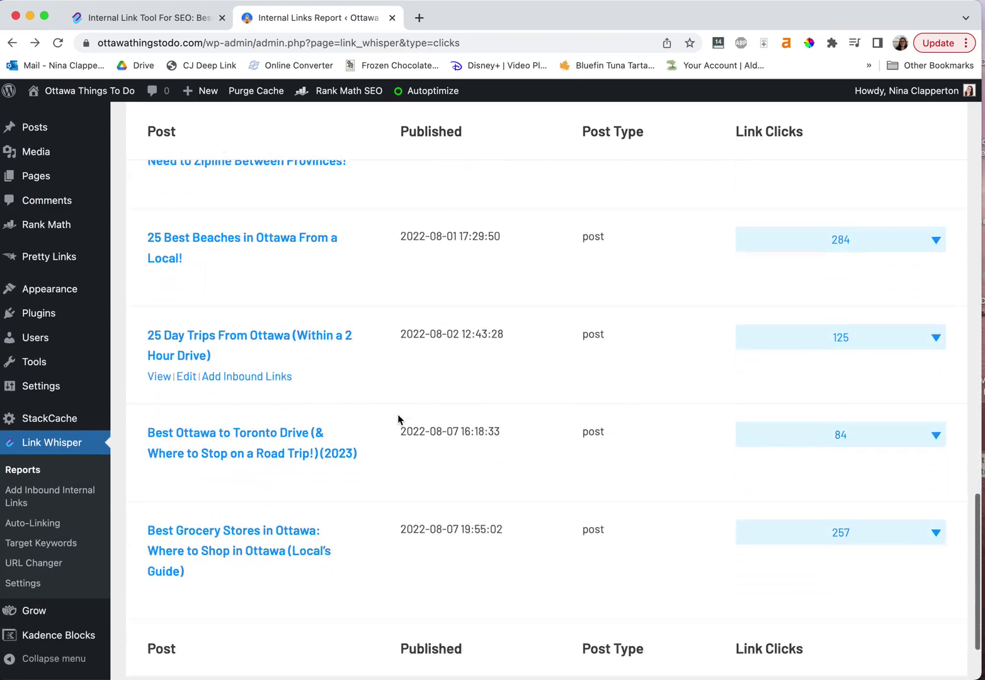
scroll(398, 418, "down", 1)
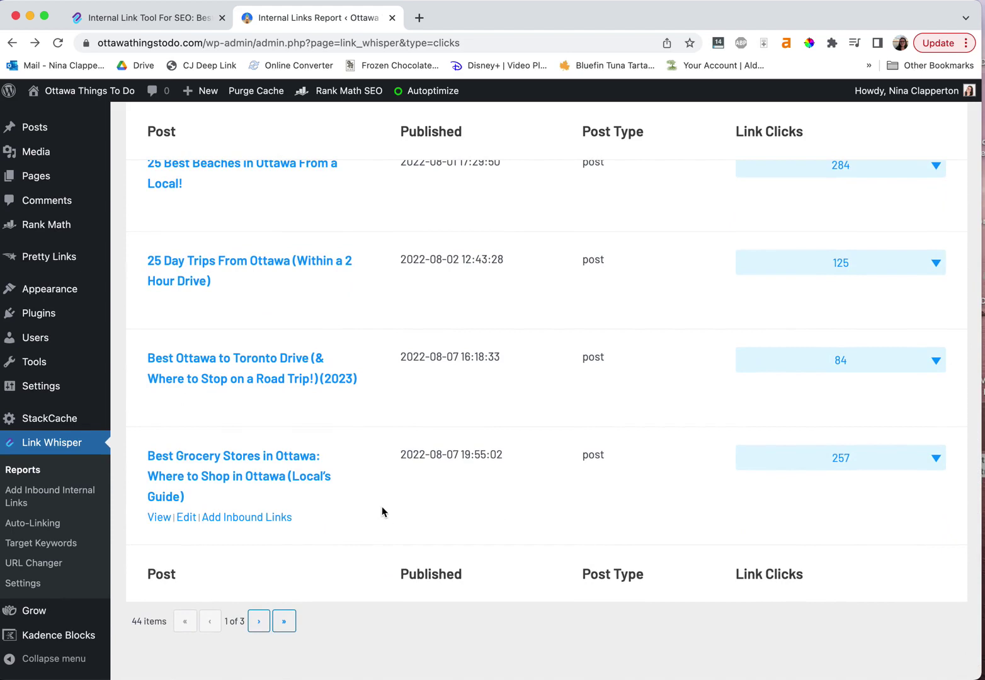
left_click(259, 620)
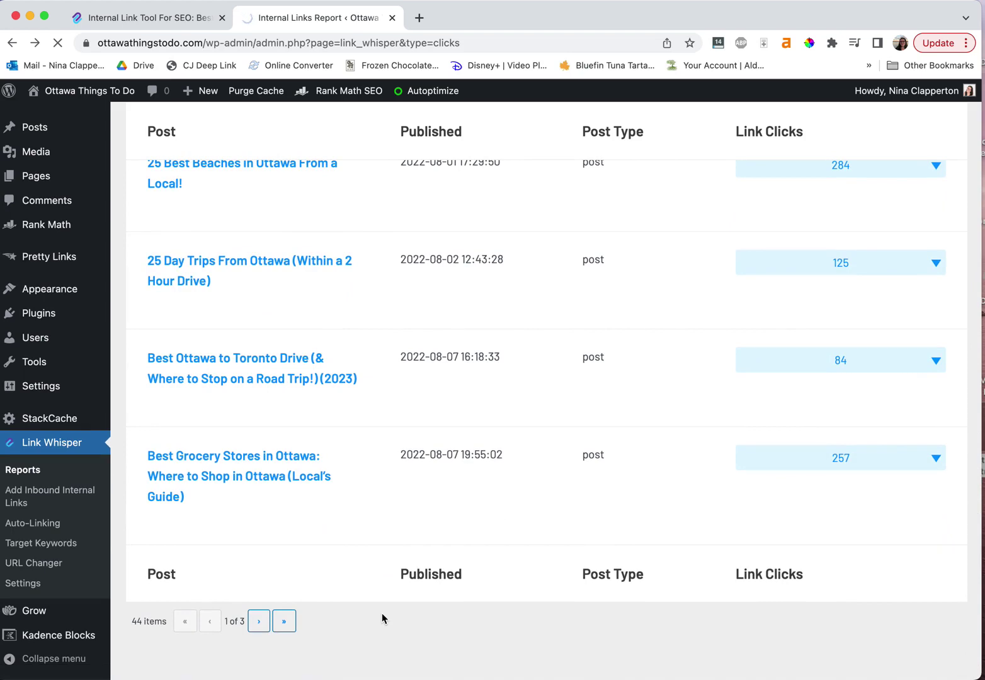
Step: Open the detailed click report for Where to Stay in Ottawa, the post with 136 clicks
scroll(393, 466, "down", 1)
scroll(393, 467, "down", 10)
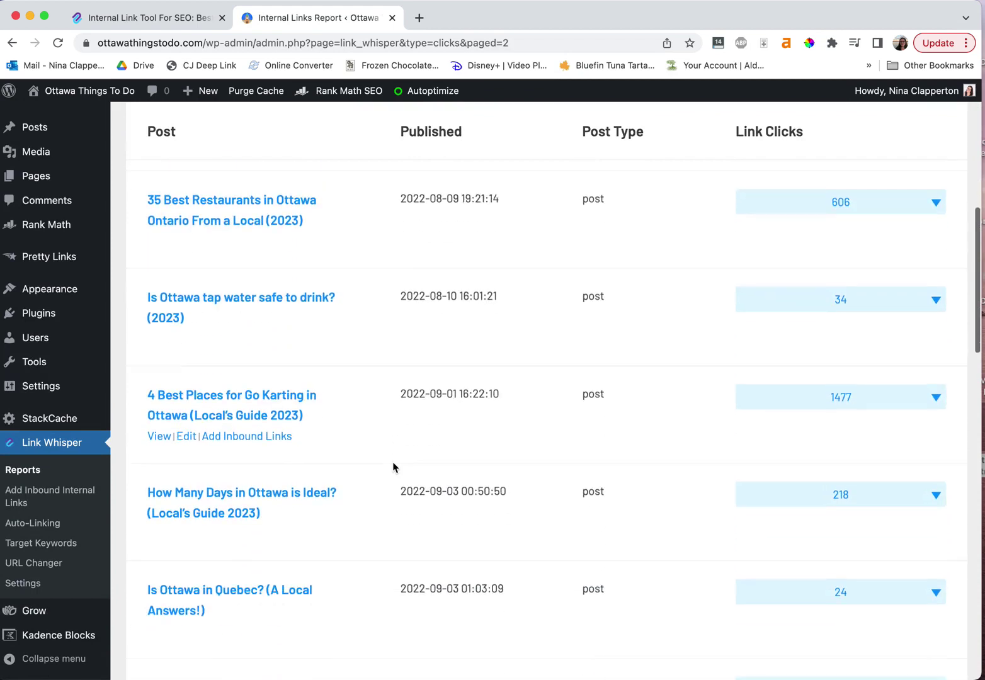
scroll(393, 466, "down", 6)
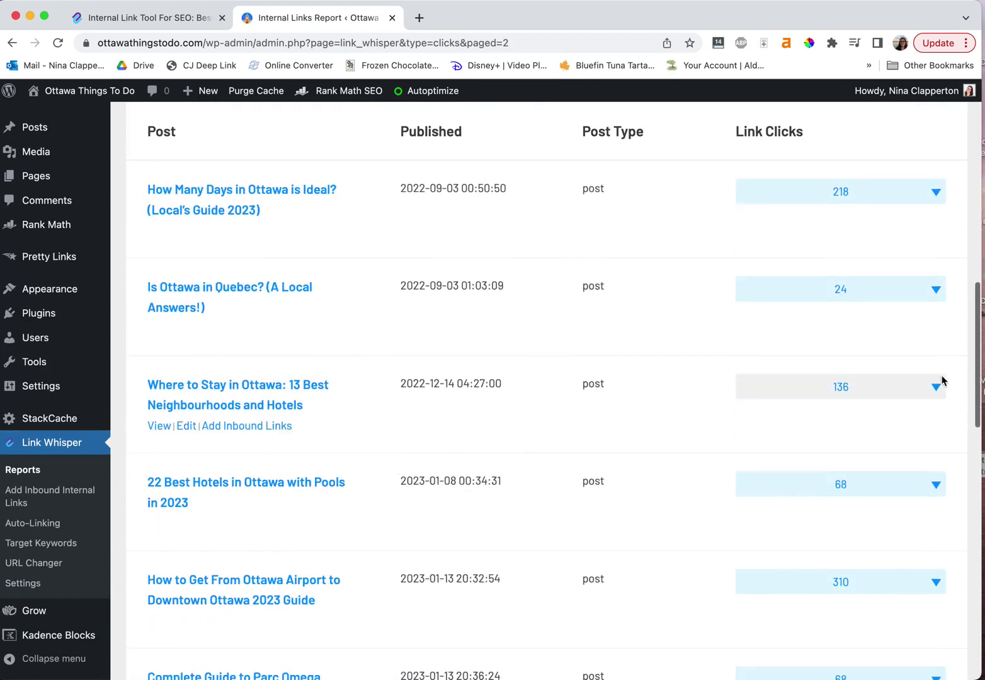
left_click(933, 390)
left_click(832, 507)
scroll(520, 484, "down", 2)
scroll(529, 374, "down", 6)
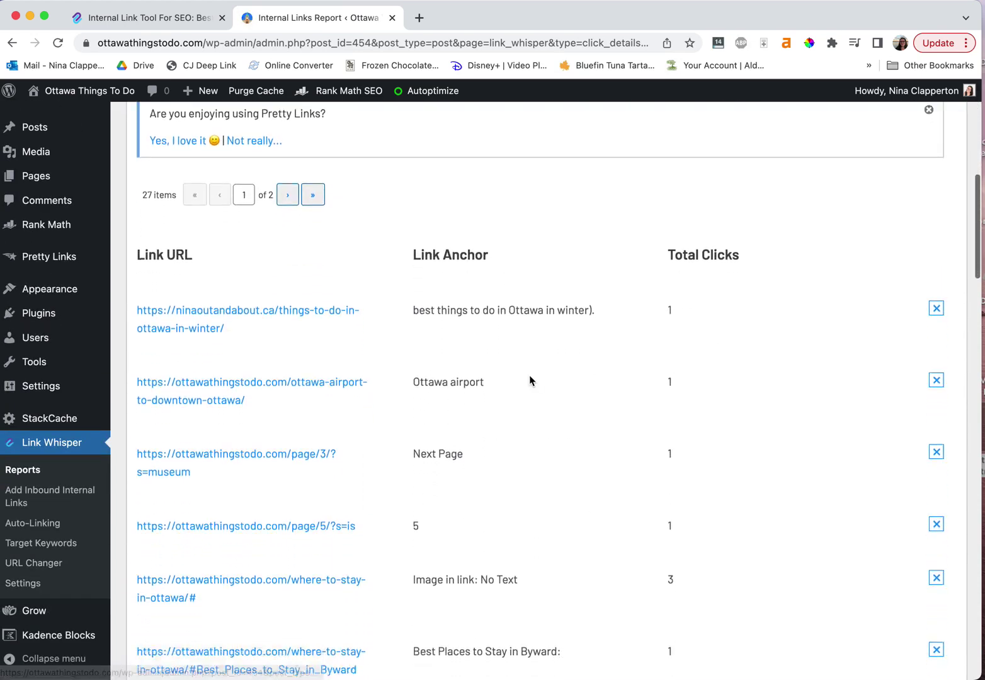
scroll(528, 375, "down", 5)
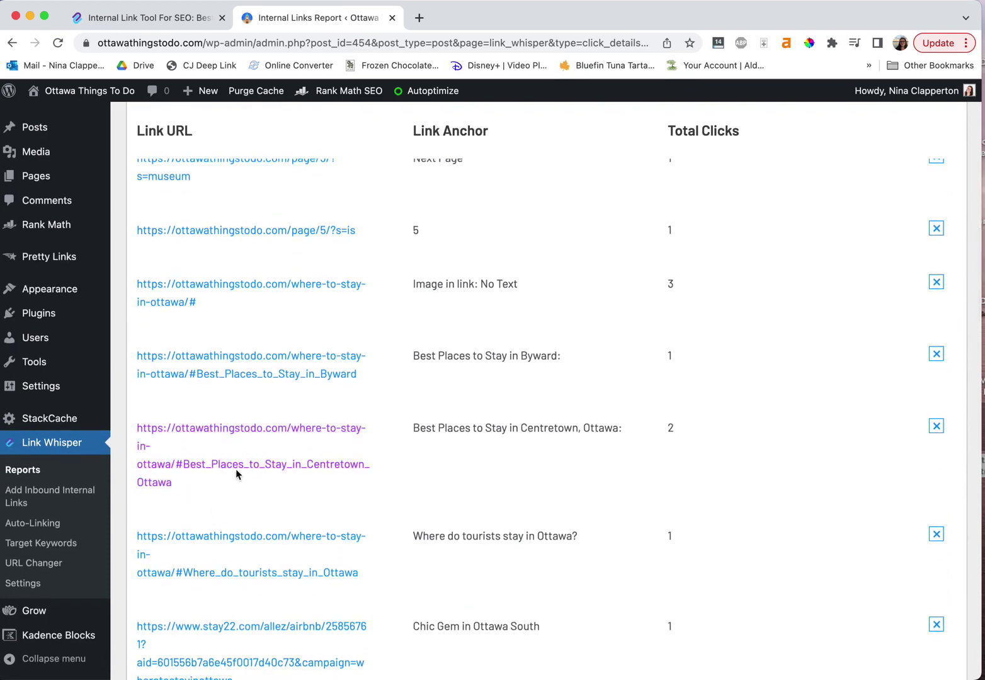
scroll(237, 475, "down", 4)
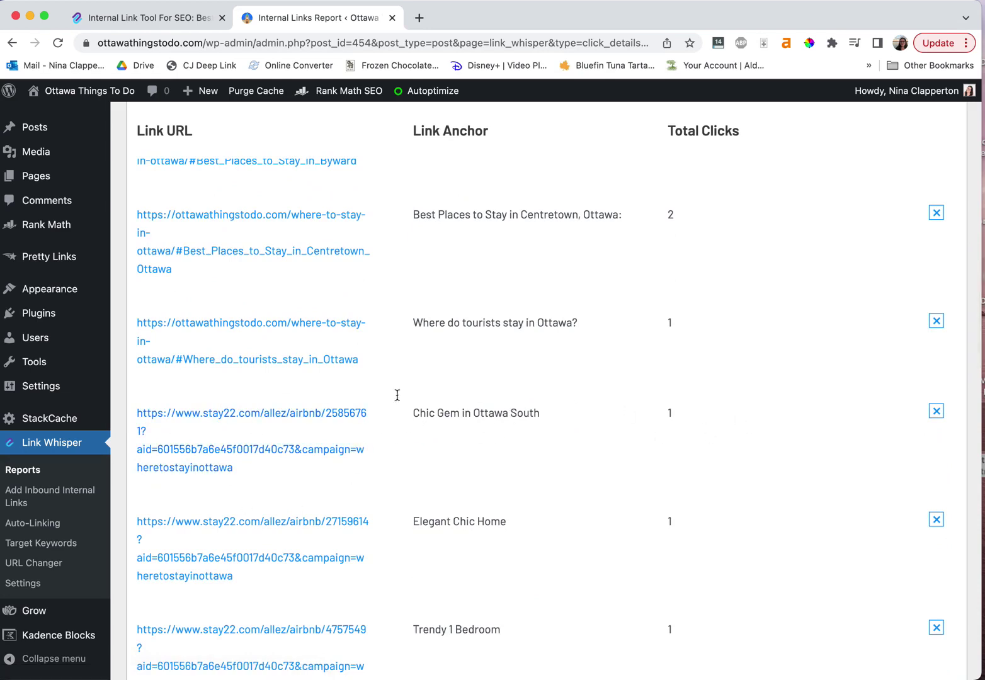
left_click(176, 421)
scroll(527, 328, "up", 10)
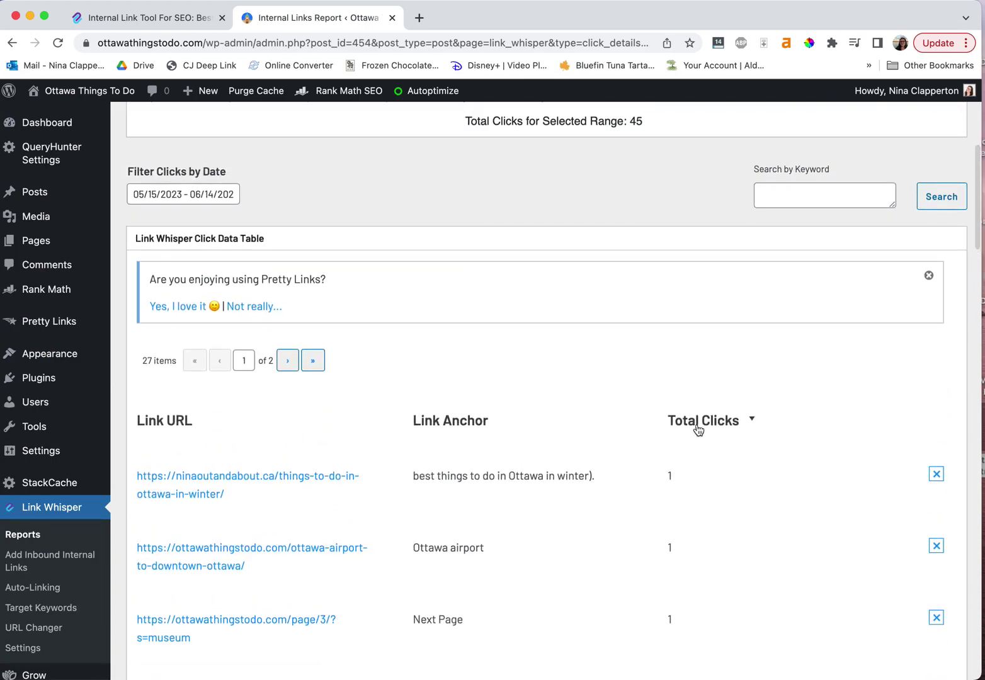
Step: Sort the click table by Total Clicks and select the top anchor, Fairmont Chateau Laurier
left_click(698, 430)
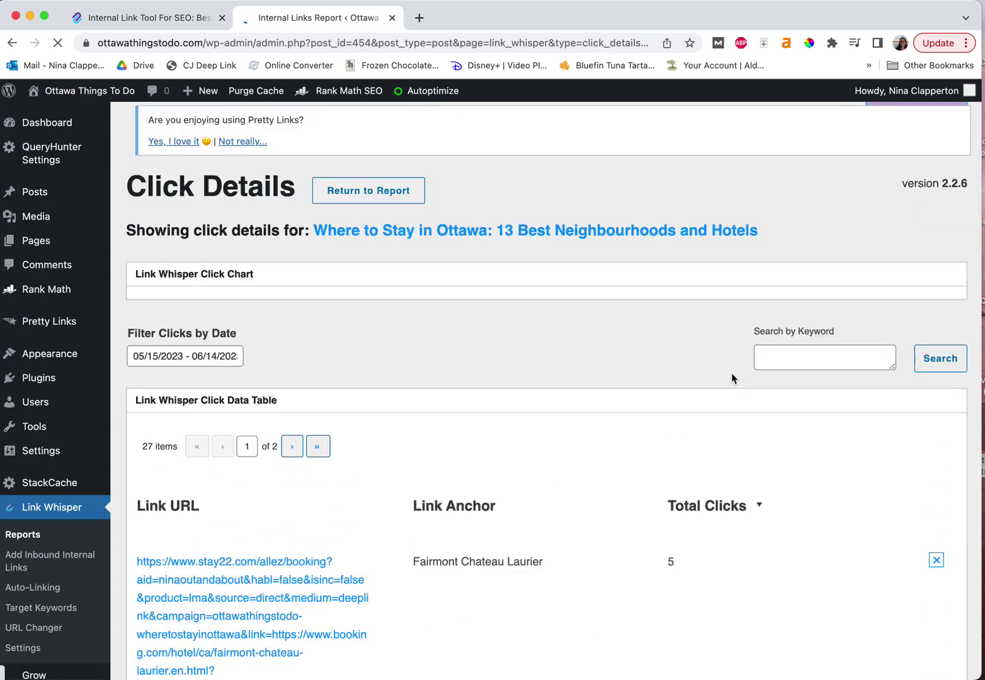
scroll(690, 393, "down", 3)
scroll(672, 404, "down", 5)
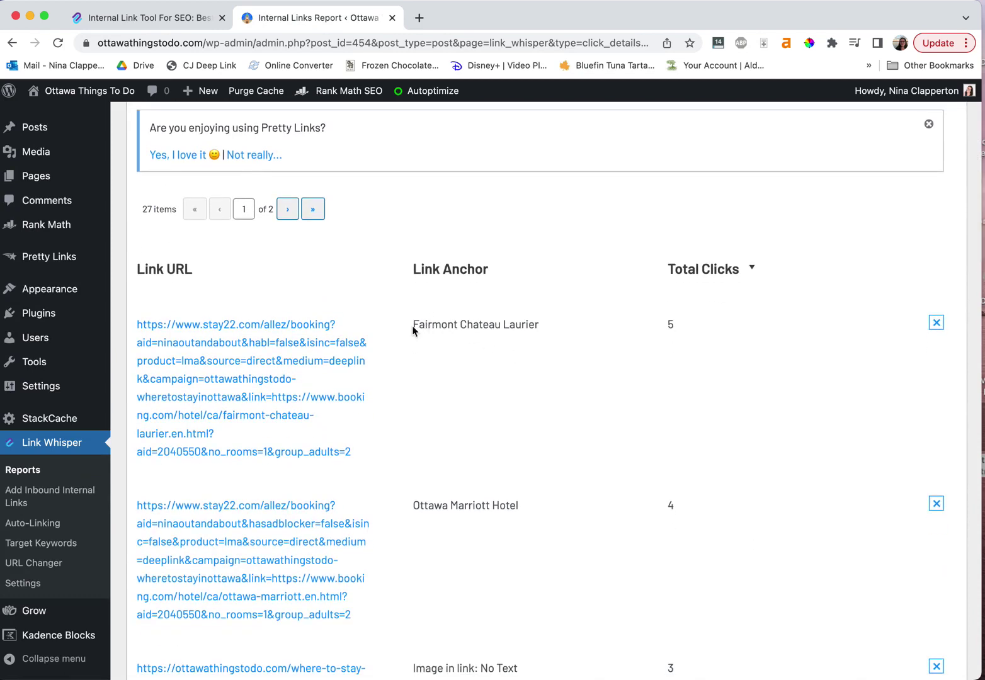
left_click_drag(412, 325, 549, 324)
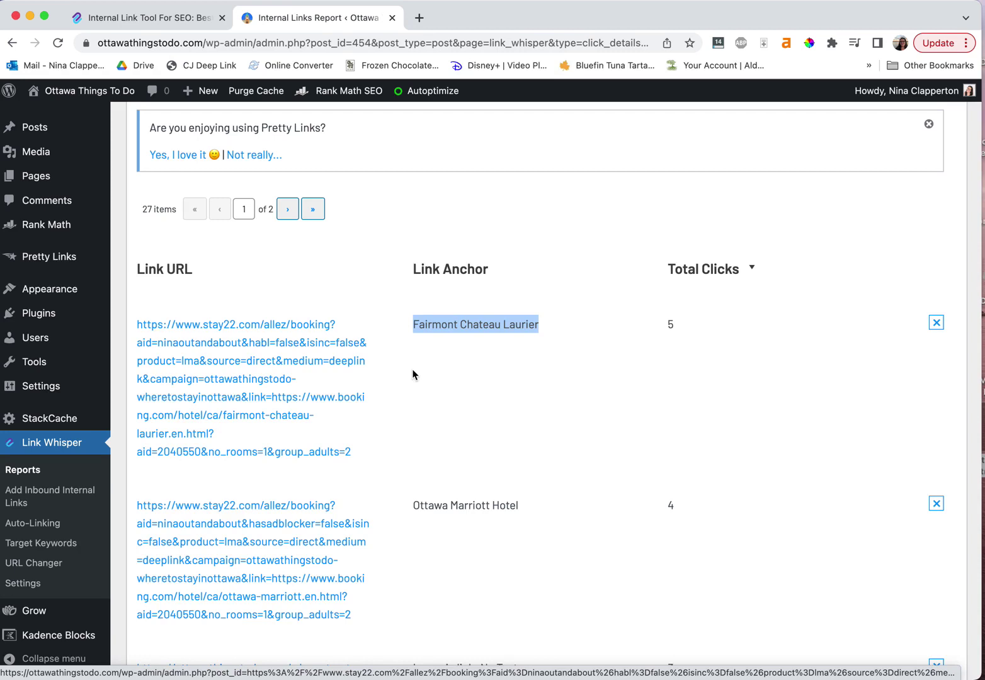
left_click(413, 375)
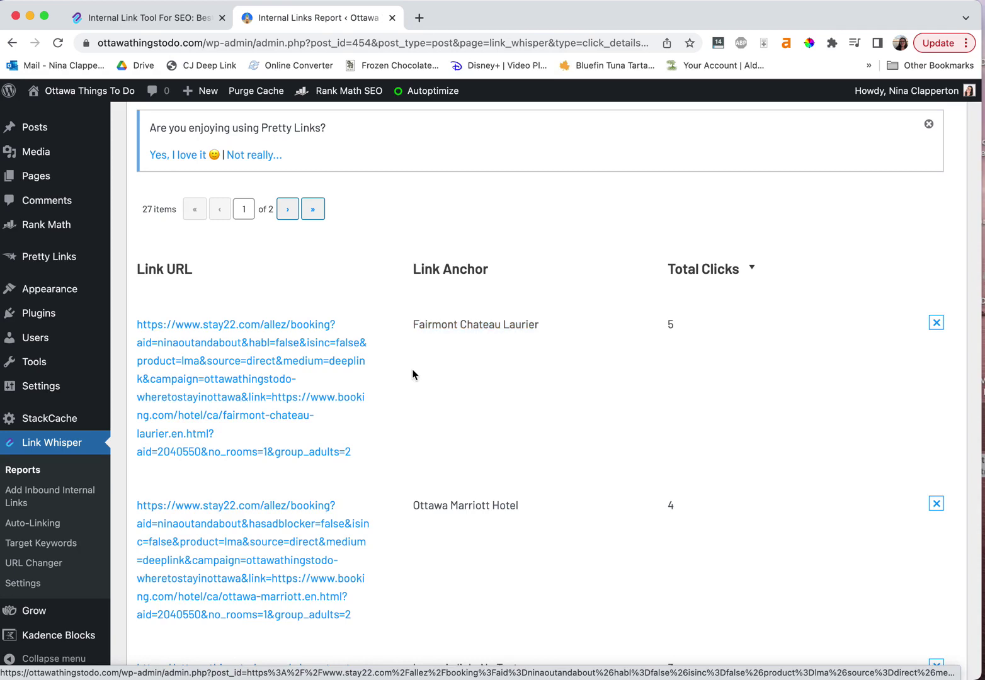